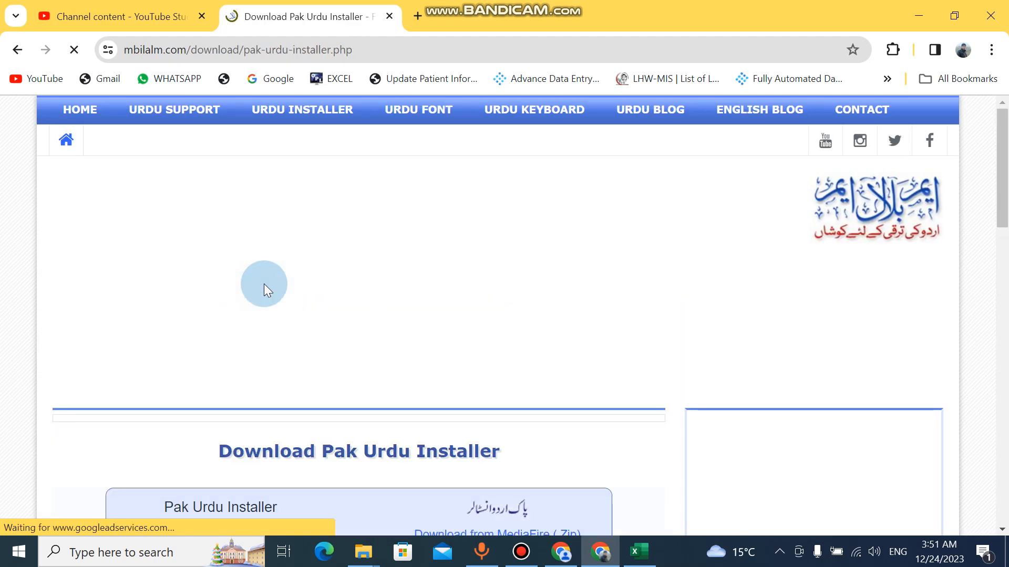
# Try to download Pak-Urdu-Installer.zip through the MediaFire .Zip link on the Pak Urdu Installer page
pyautogui.moveTo(1002, 173); pyautogui.dragTo(1004, 227)
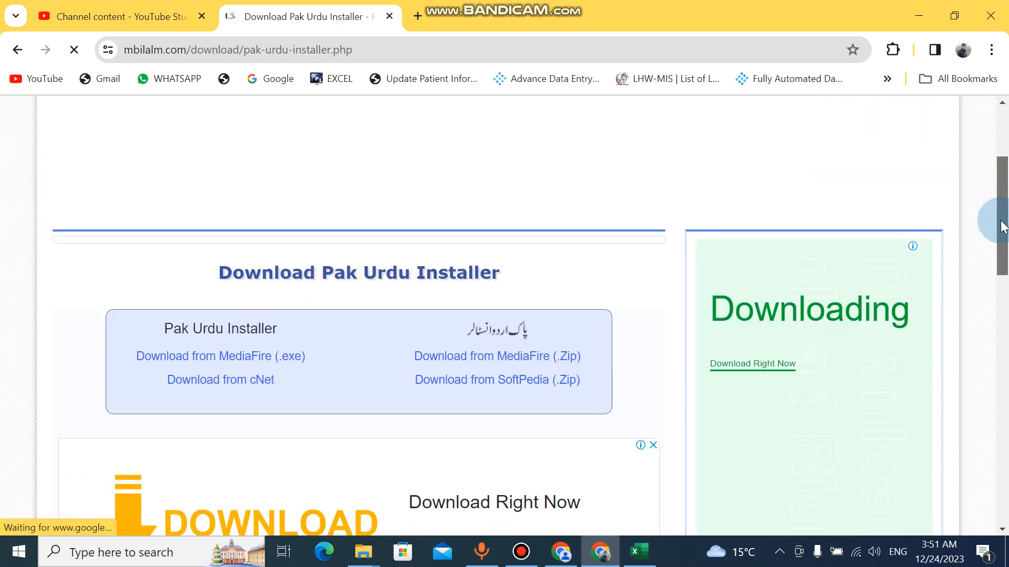
pyautogui.click(502, 348)
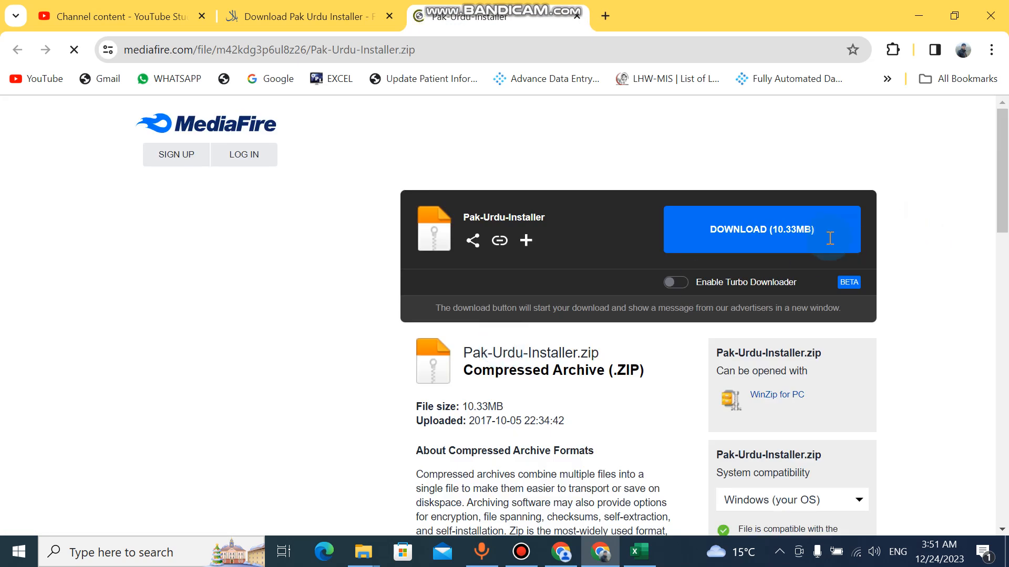
pyautogui.click(802, 231)
pyautogui.click(763, 236)
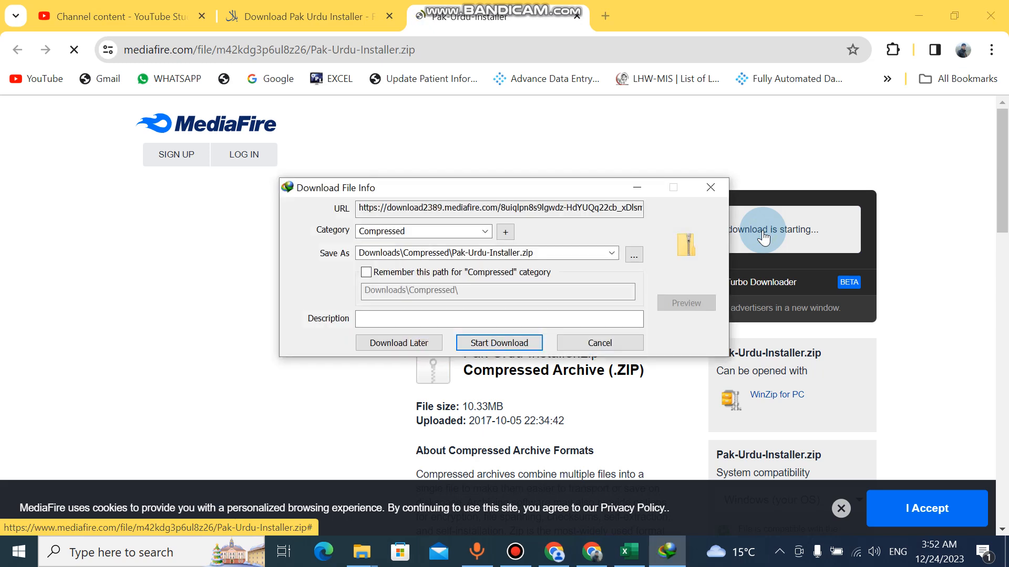
# Cancel the Pak-Urdu-Installer.zip download and dismiss the exception prompt
pyautogui.click(469, 342)
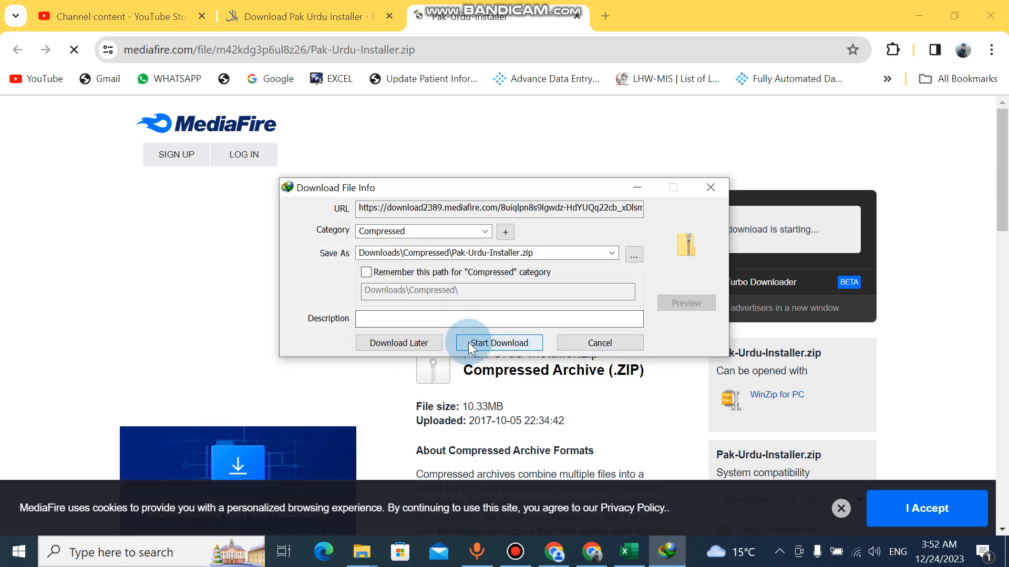
pyautogui.click(718, 190)
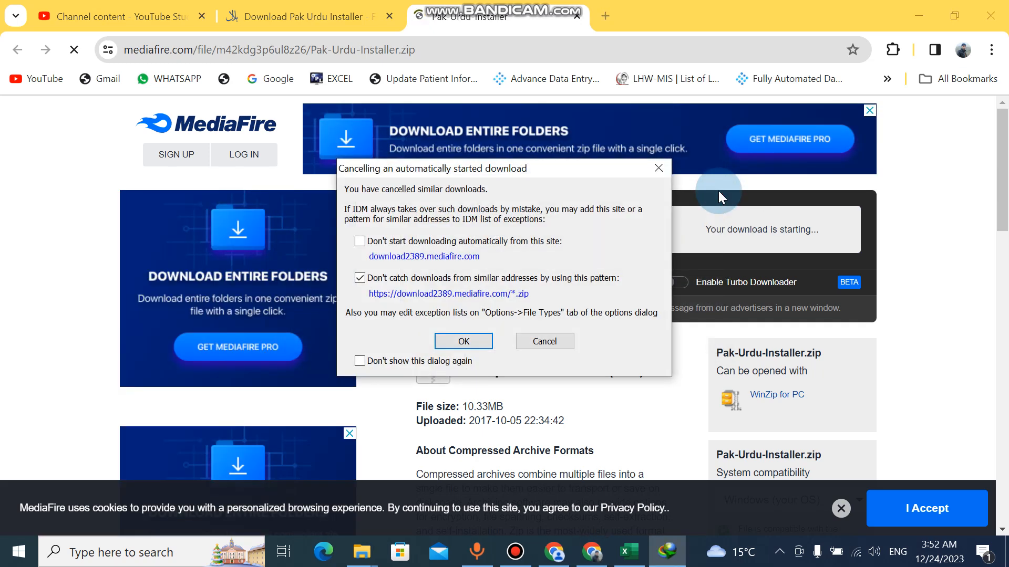
pyautogui.click(659, 169)
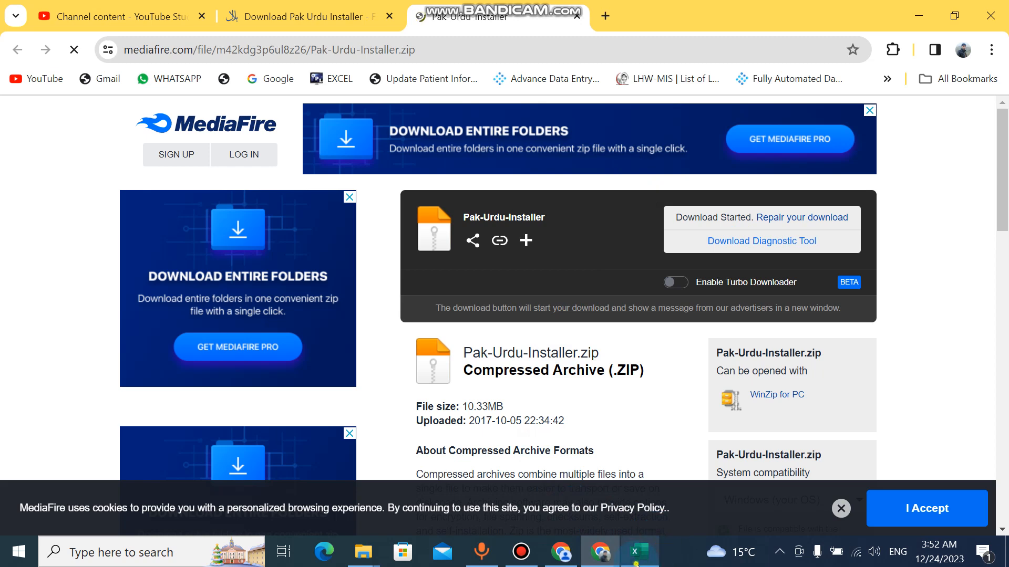
# Switch to the BLANK MP workbook in Excel, open the AIC Summary sheet and set the keyboard language to Urdu (Pakistan)
pyautogui.click(637, 561)
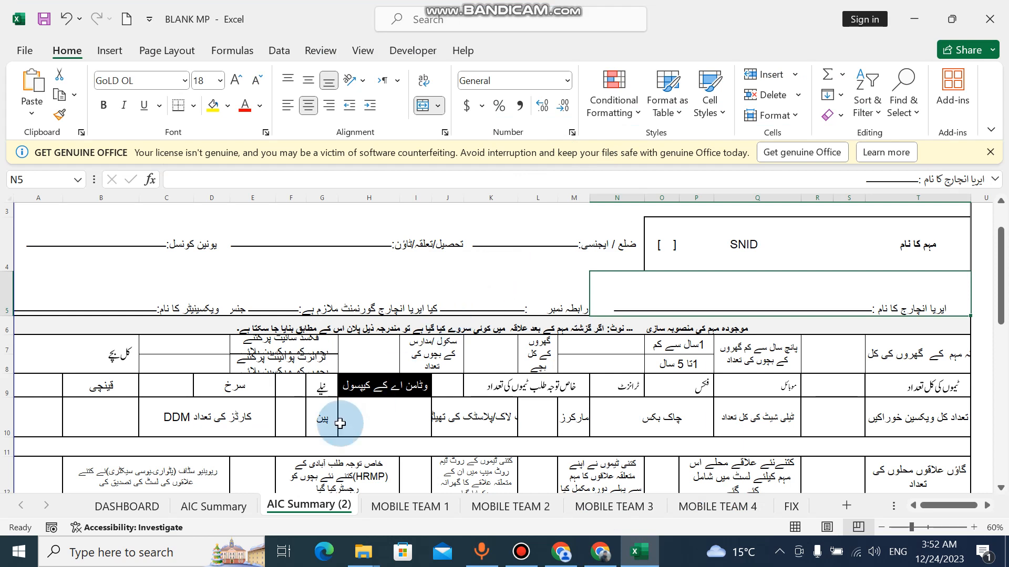
pyautogui.click(241, 509)
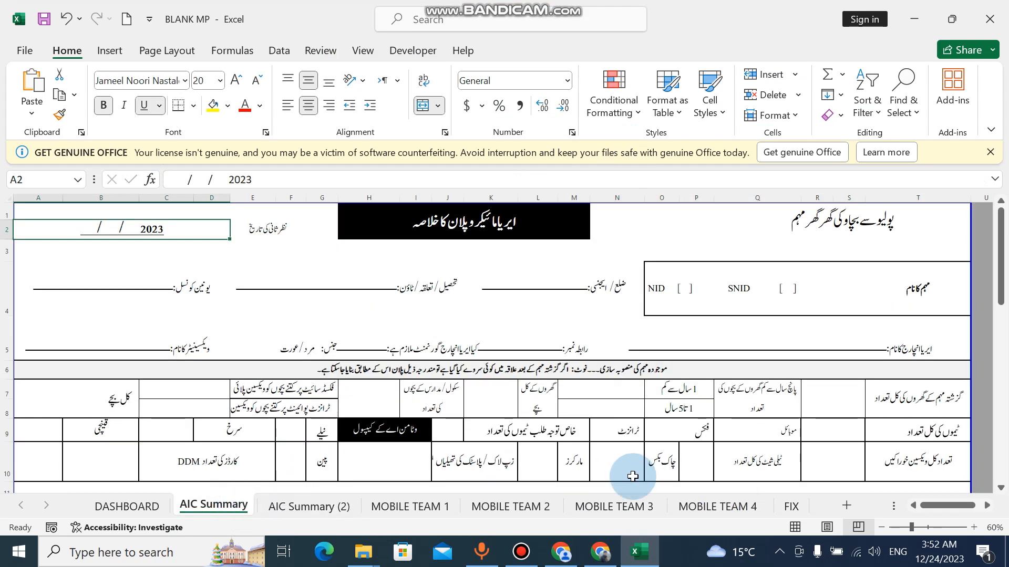
pyautogui.click(899, 558)
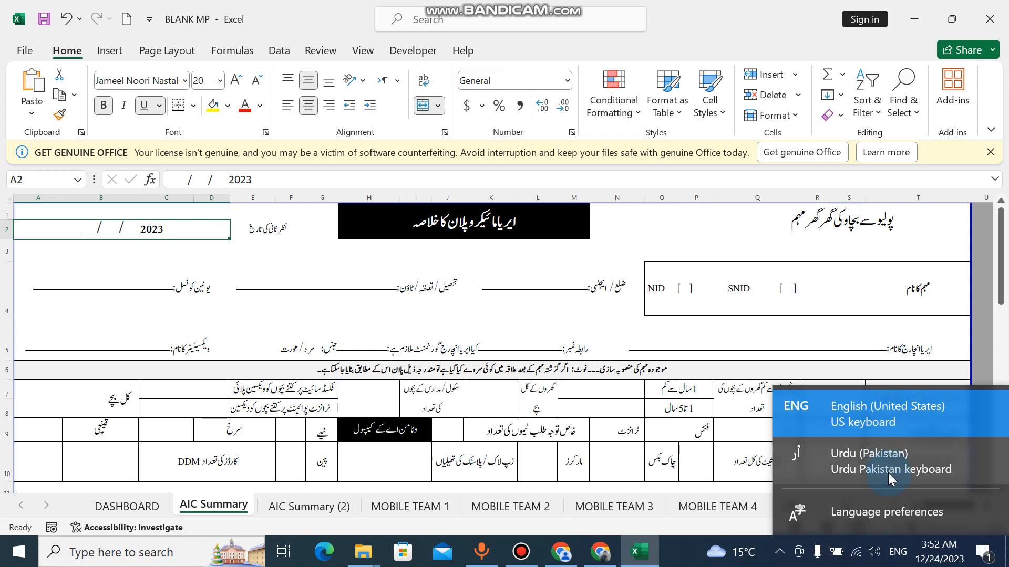
pyautogui.click(911, 452)
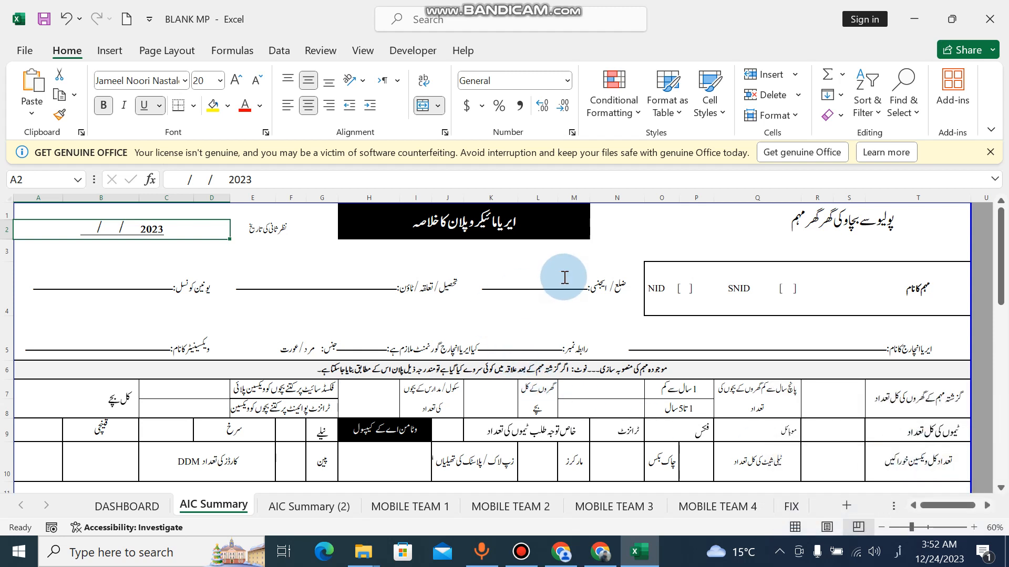
# Enter a name in Urdu in the text box on the area in-charge name line of the AIC Summary sheet
pyautogui.click(740, 338)
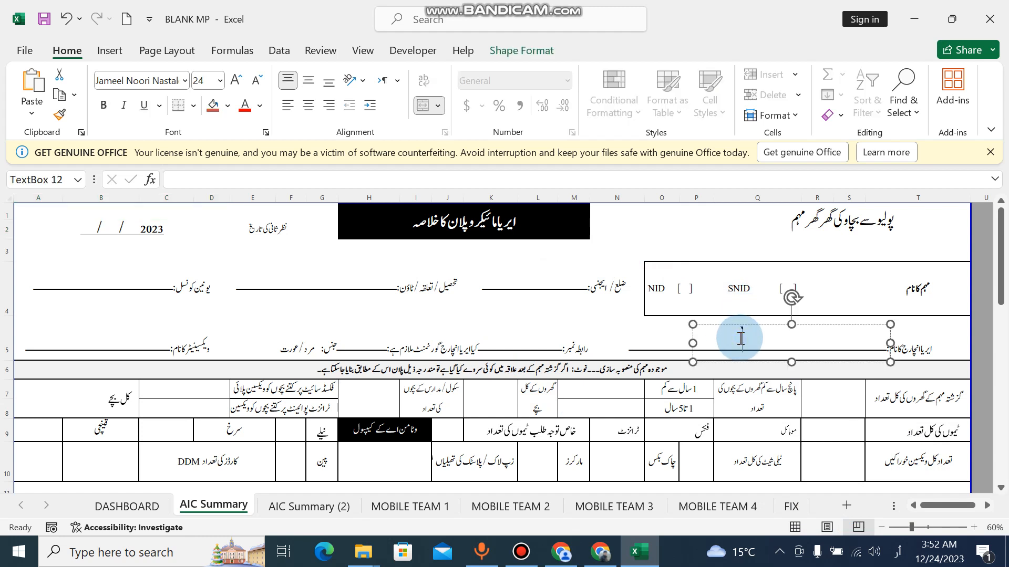
pyautogui.write('علی')
pyautogui.click(650, 332)
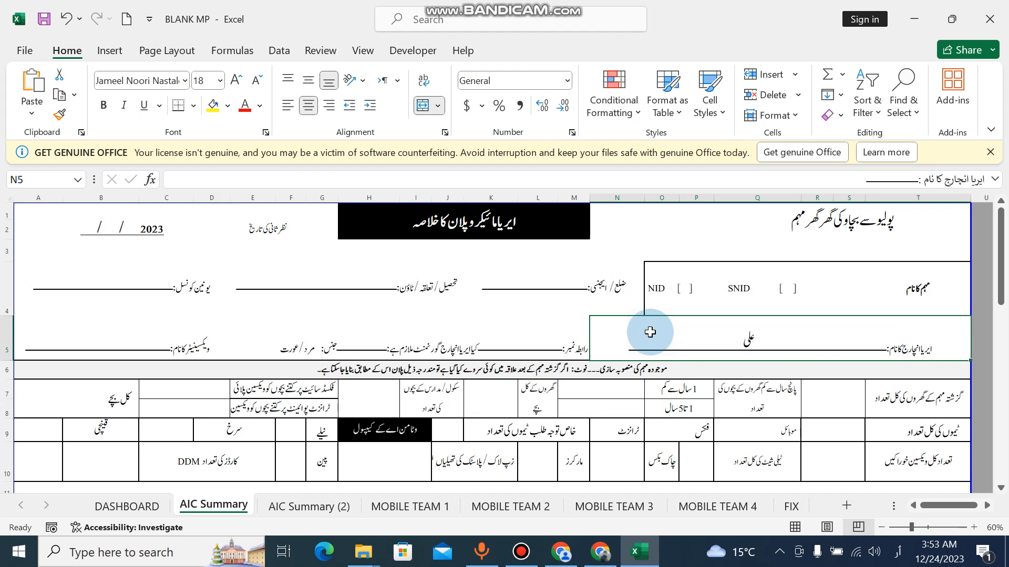
# Delete the name from the area in-charge text box, leaving the contact number text box empty
pyautogui.click(731, 350)
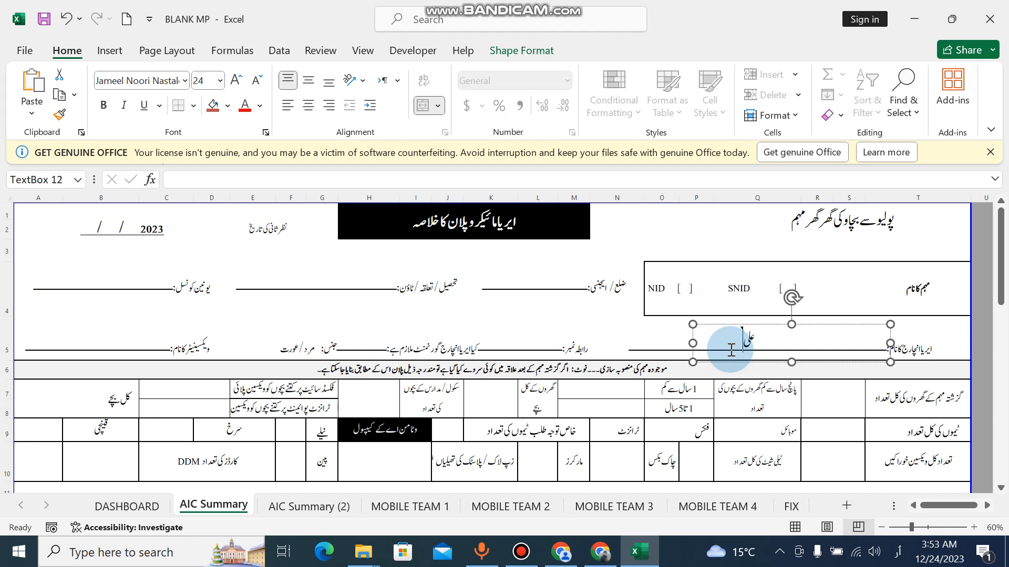
pyautogui.press('BackSpace')
pyautogui.click(702, 345)
pyautogui.moveTo(702, 345); pyautogui.dragTo(717, 344)
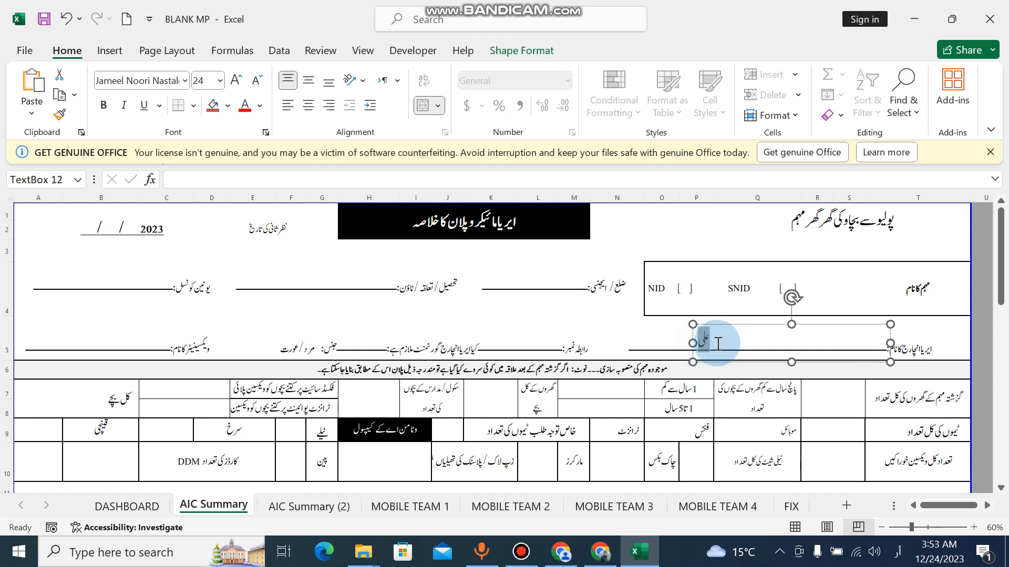
pyautogui.press('BackSpace')
pyautogui.press('BackSpace')
pyautogui.press('BackSpace')
pyautogui.click(535, 328)
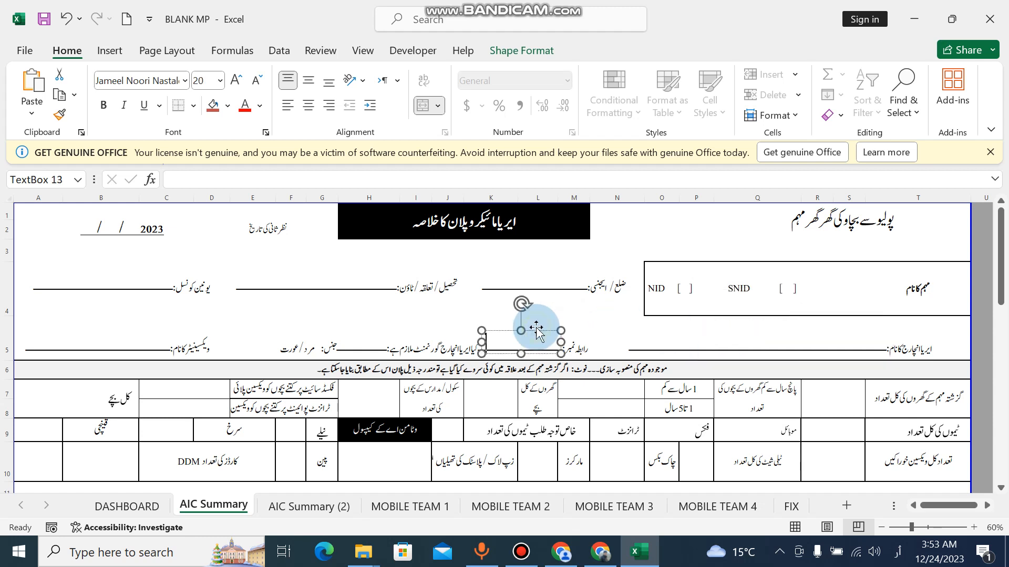
pyautogui.click(428, 326)
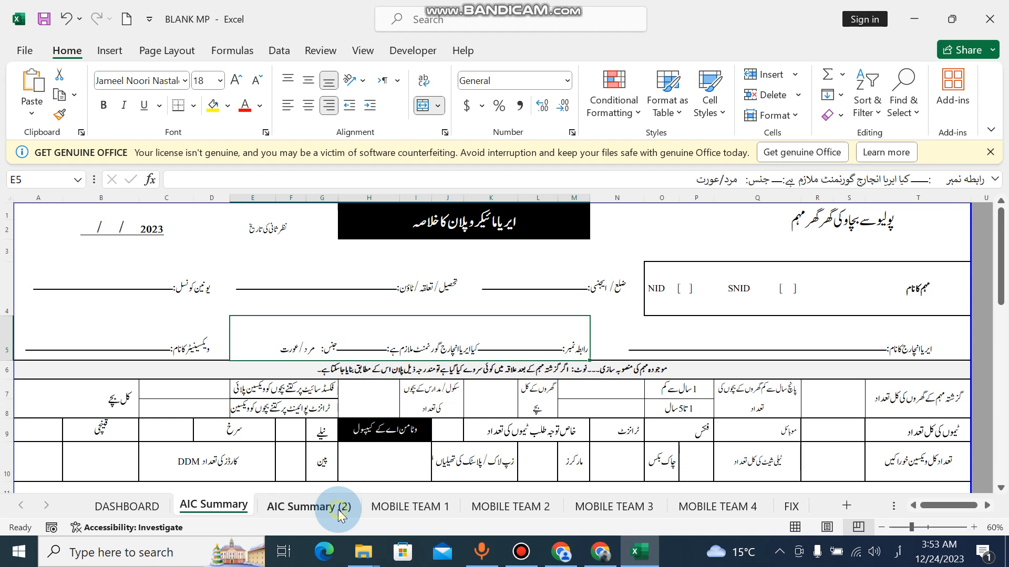
# Switch the keyboard to English (United States) and set the font of the entire AIC Summary (2) sheet to Jameel Noori Nastal
pyautogui.click(338, 509)
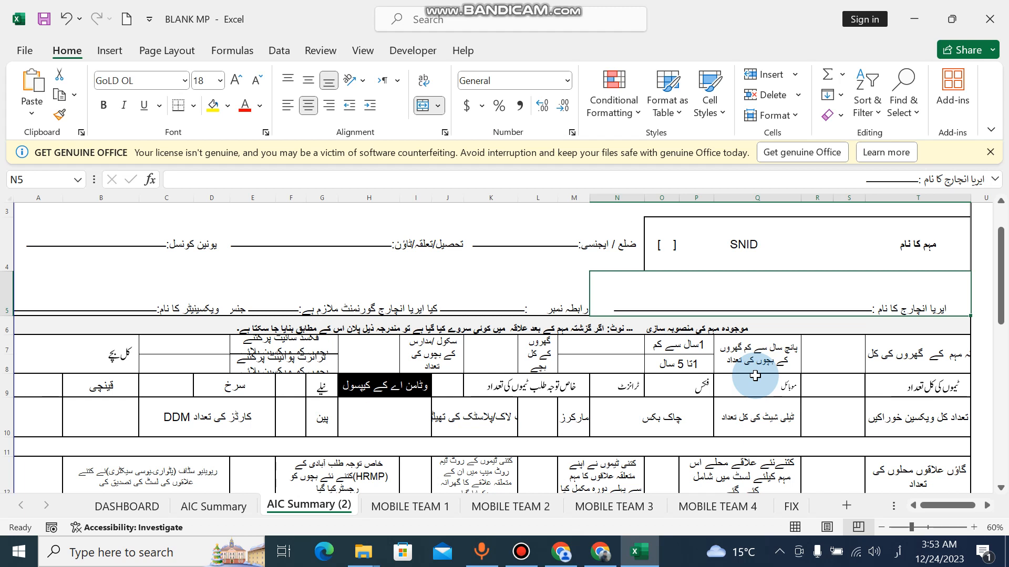
pyautogui.moveTo(1002, 302); pyautogui.dragTo(1002, 284)
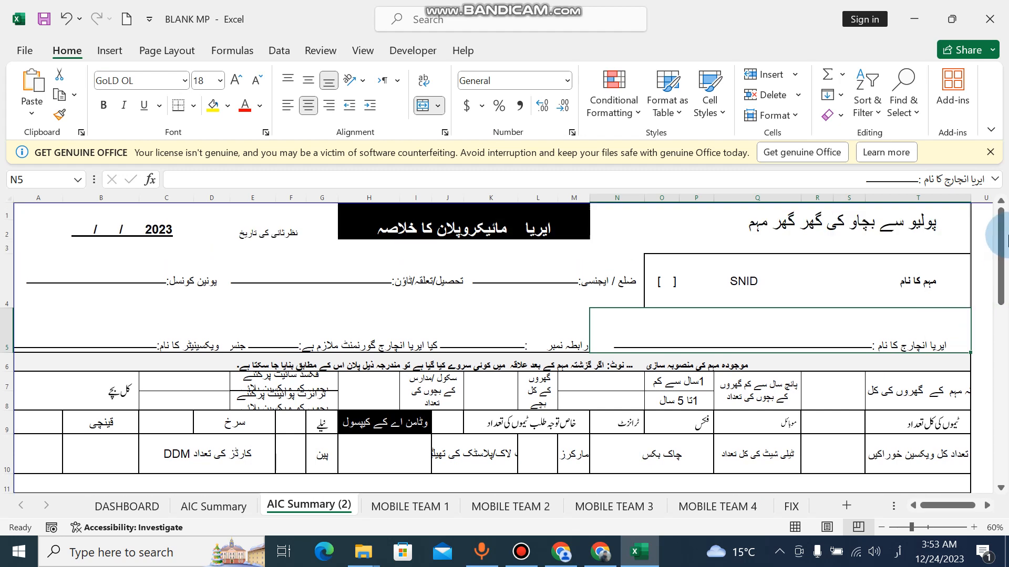
pyautogui.click(8, 198)
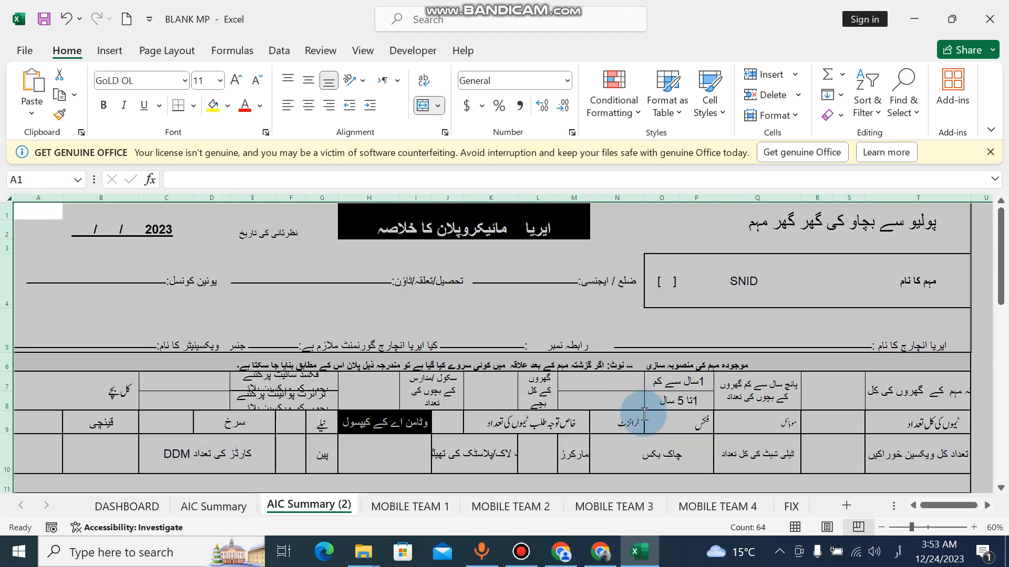
pyautogui.click(897, 551)
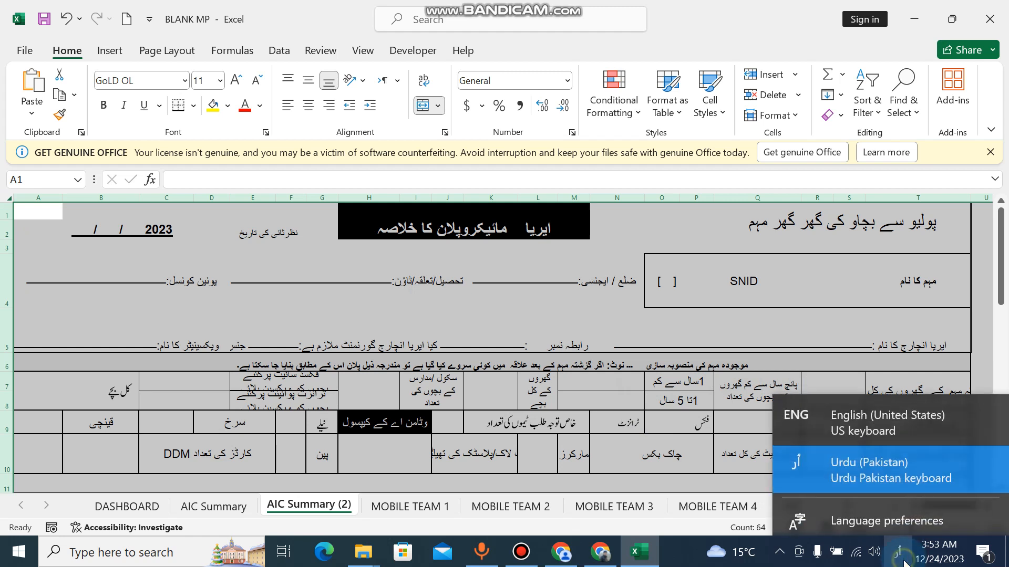
pyautogui.click(889, 415)
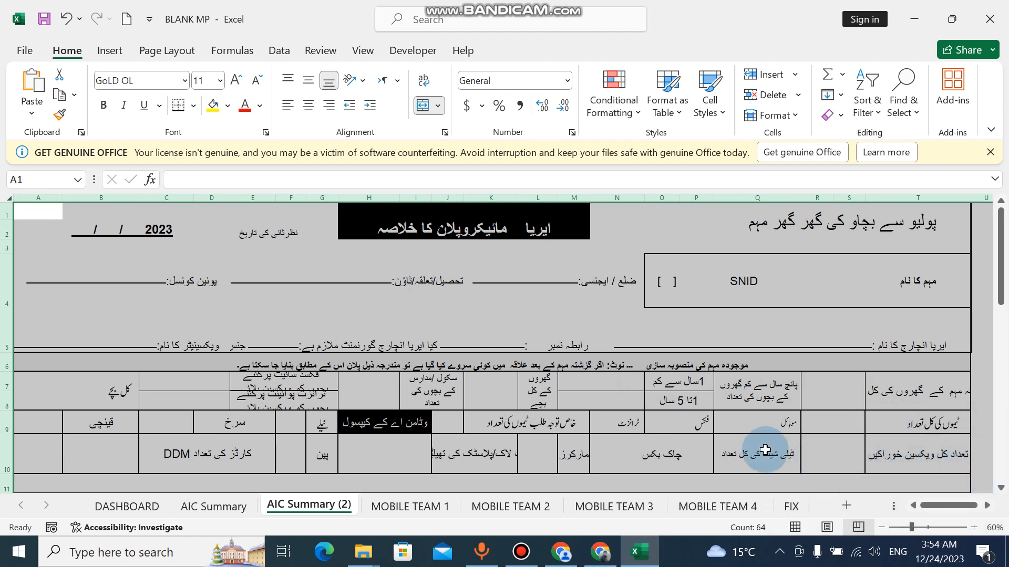
pyautogui.click(146, 81)
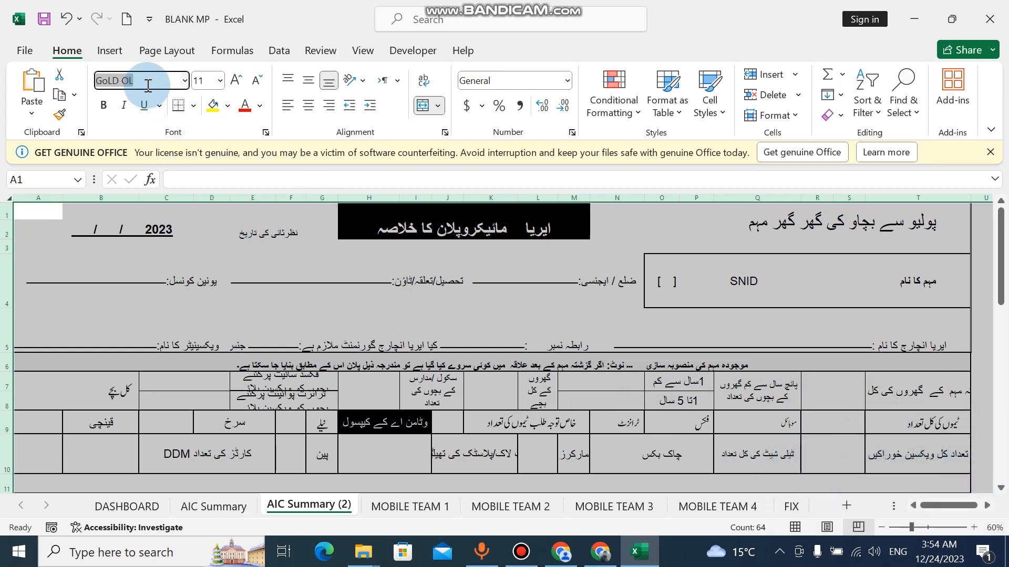
pyautogui.write('Jameel Noori Nastal')
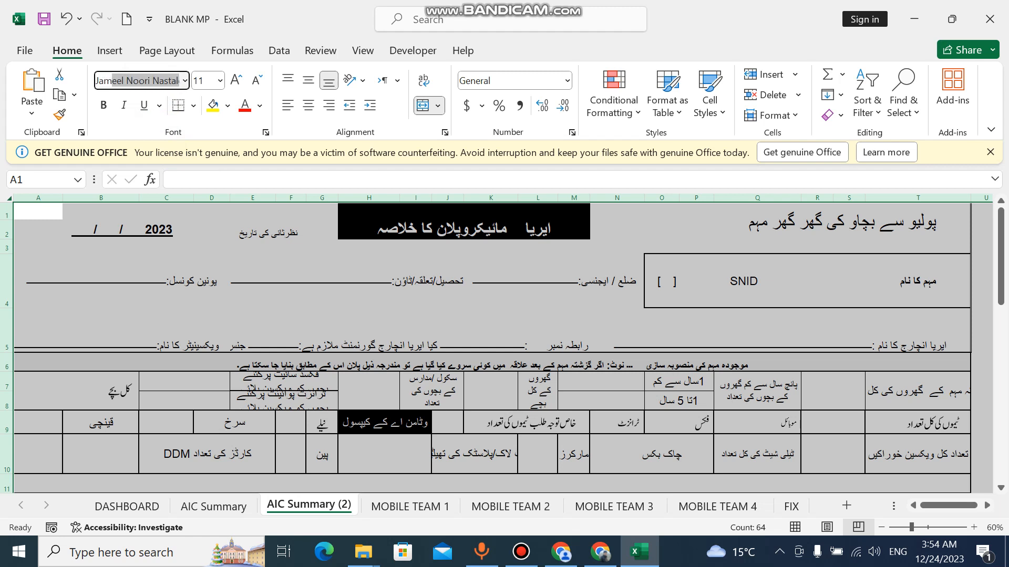
pyautogui.press('Return')
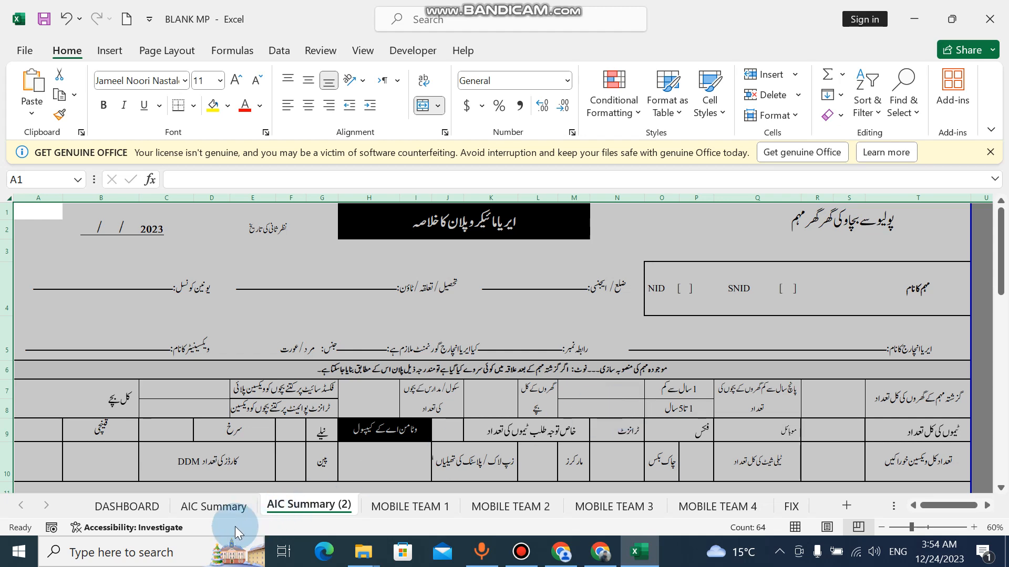
# Link date cell Q1 on the MOBILE TEAM 1 sheet to the AIC Summary date with the formula ='AIC Summary'!A2
pyautogui.click(205, 507)
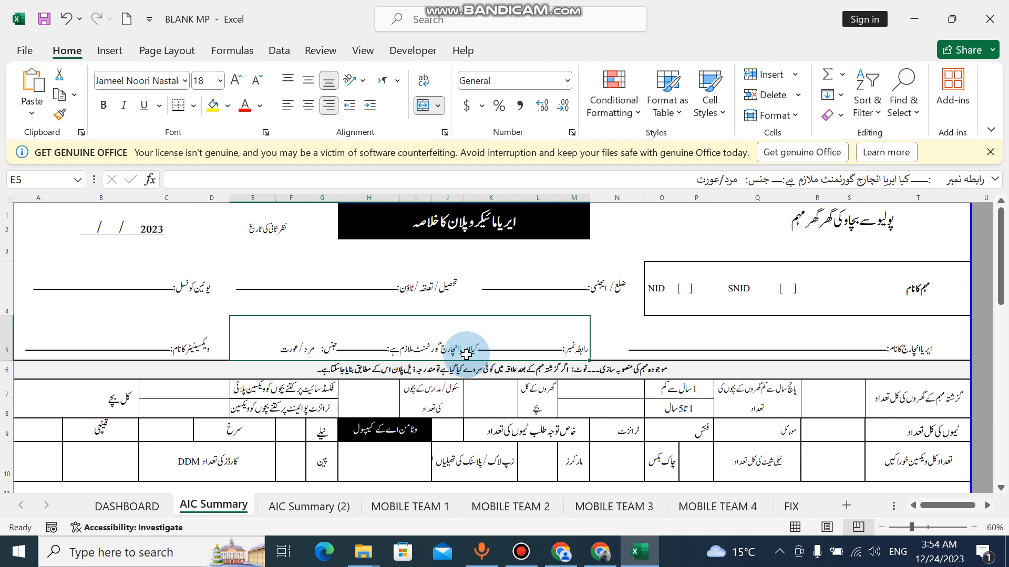
pyautogui.click(419, 504)
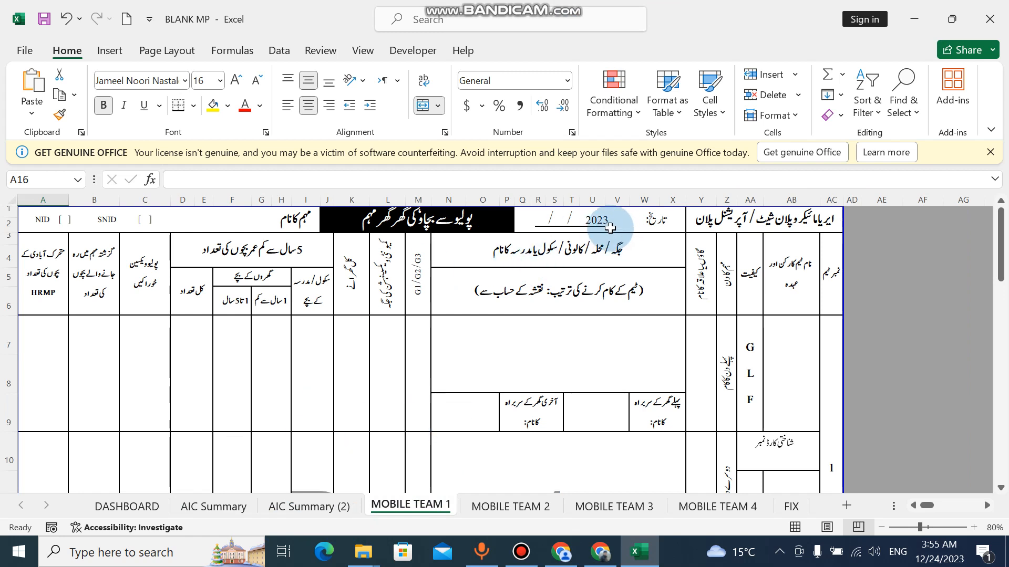
pyautogui.click(589, 221)
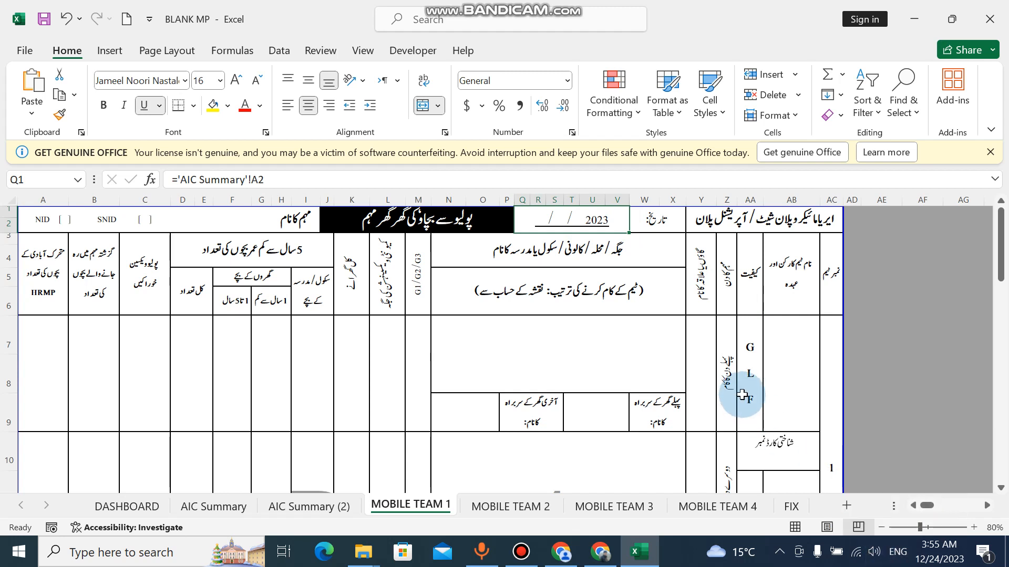
pyautogui.write('=')
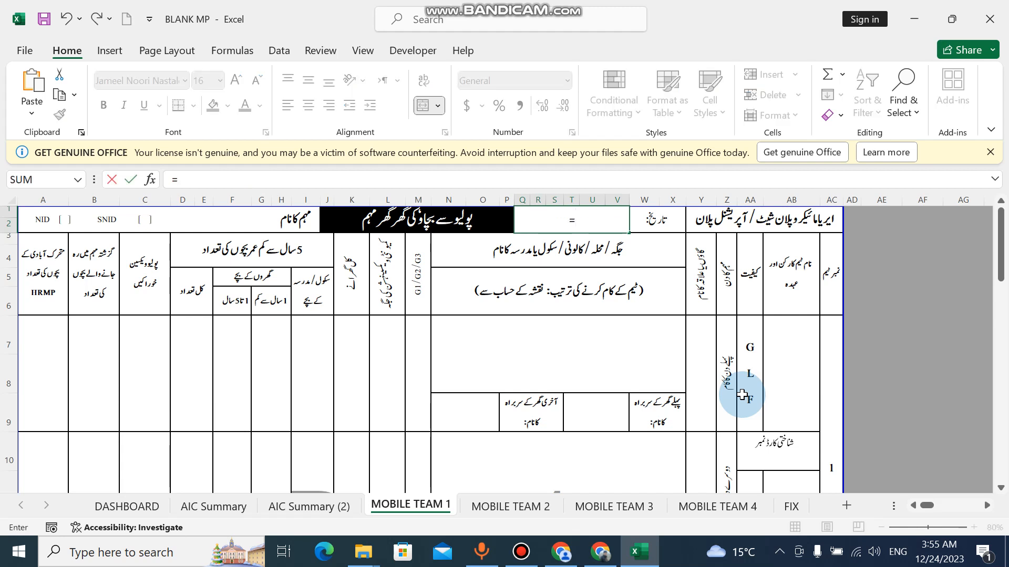
pyautogui.click(213, 506)
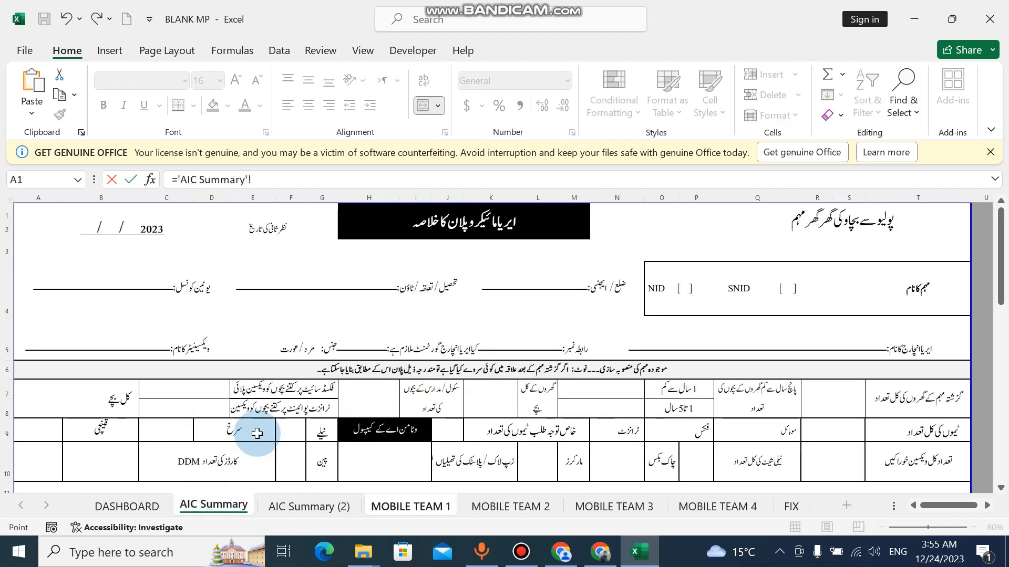
pyautogui.click(133, 226)
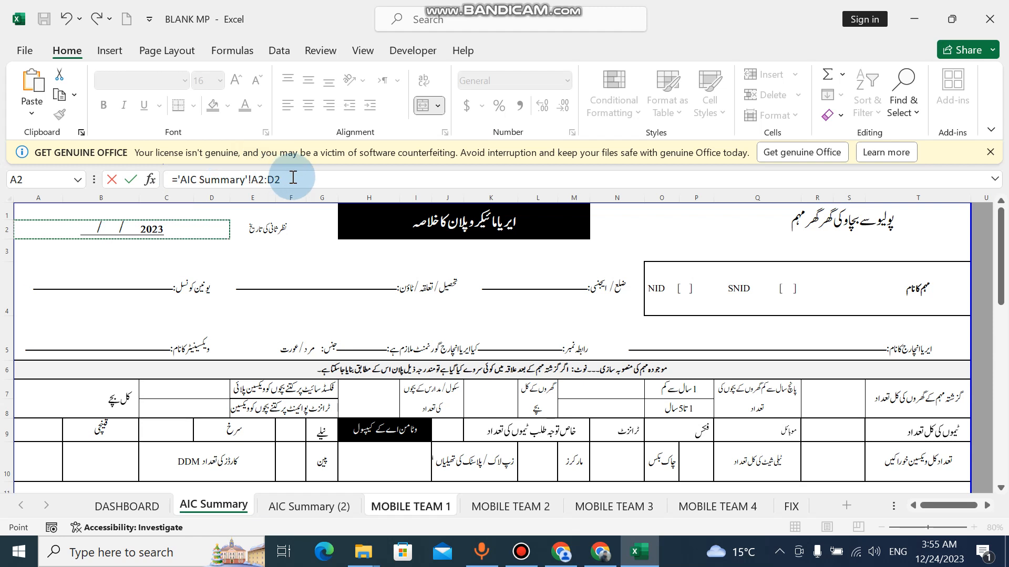
pyautogui.doubleClick(265, 179)
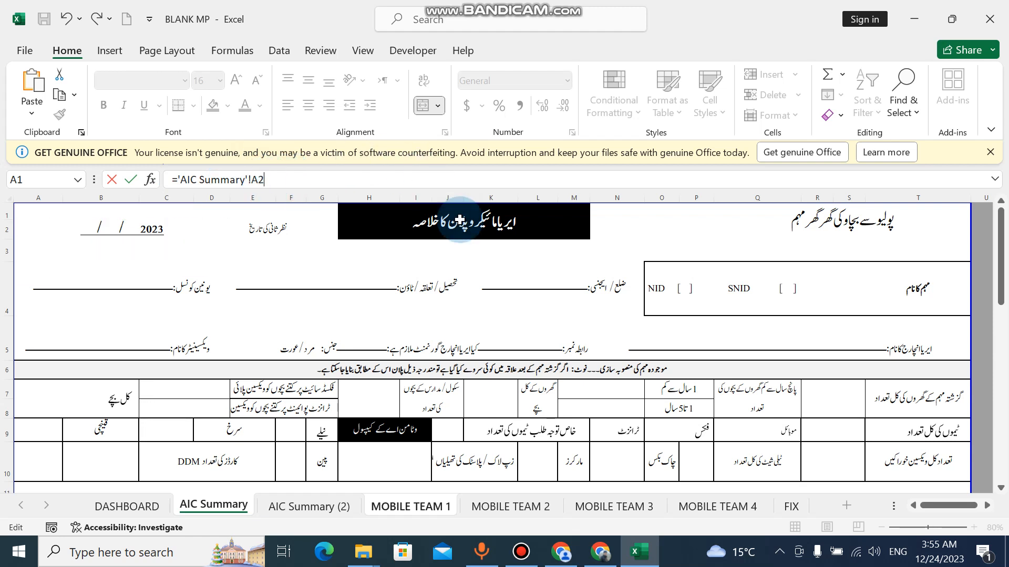
pyautogui.press('Return')
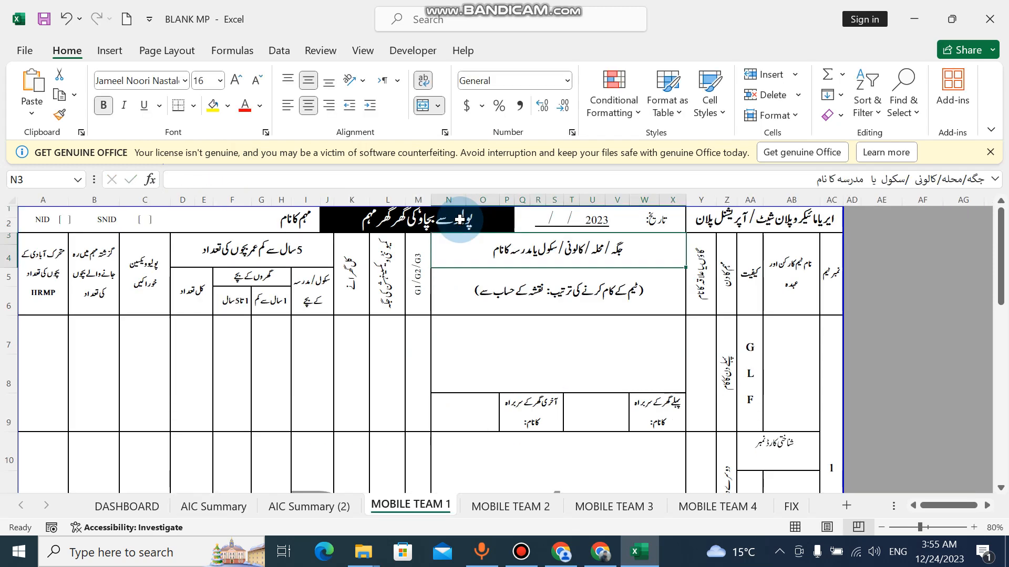
pyautogui.press('Up')
pyautogui.press('Left')
pyautogui.press('Right')
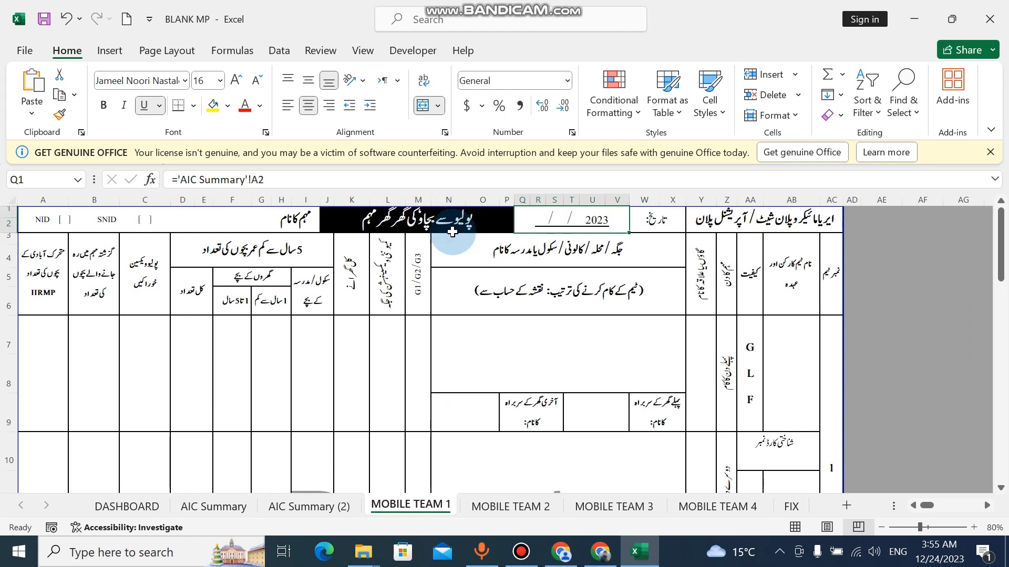
# Fill in the date in cell A2 of AIC Summary as 22 / 4 / 2023 and check the linked date on MOBILE TEAM 1
pyautogui.click(243, 512)
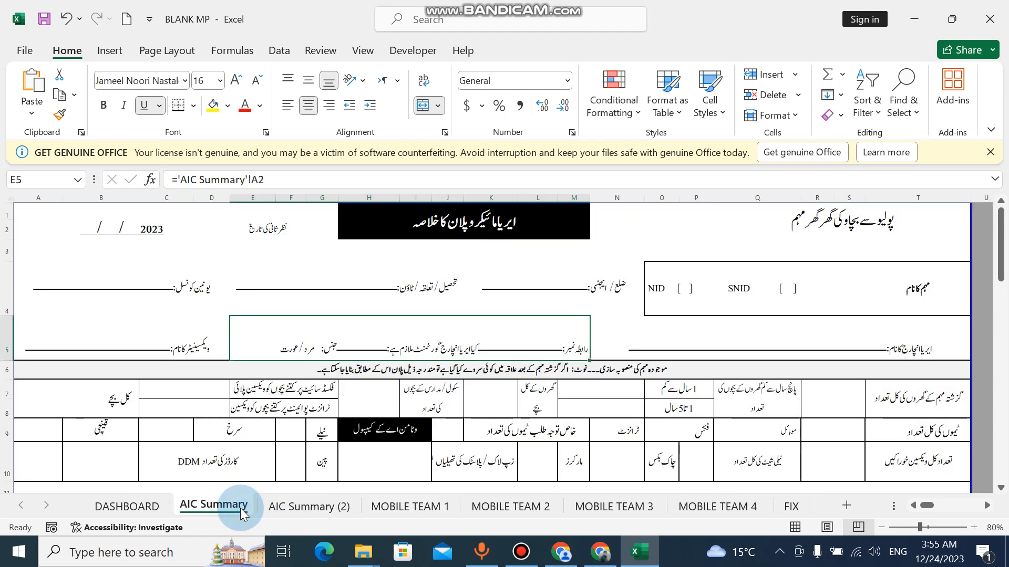
pyautogui.click(143, 243)
pyautogui.click(131, 226)
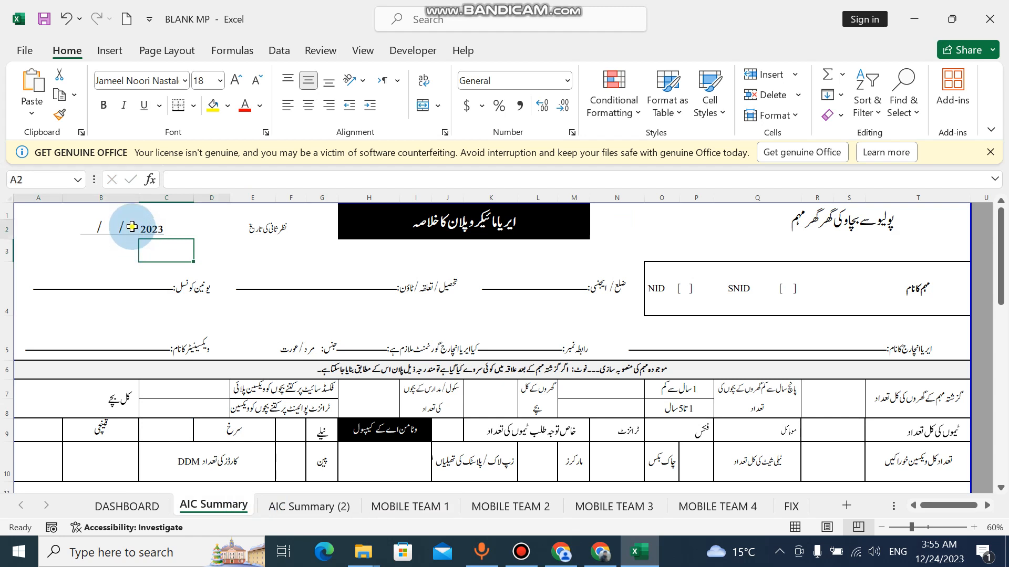
pyautogui.click(176, 184)
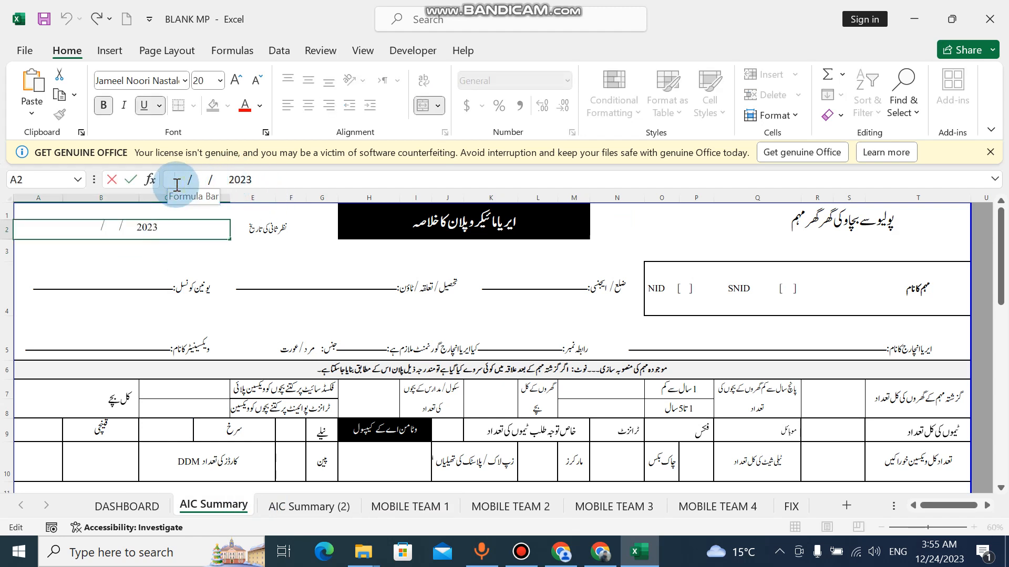
pyautogui.write('22')
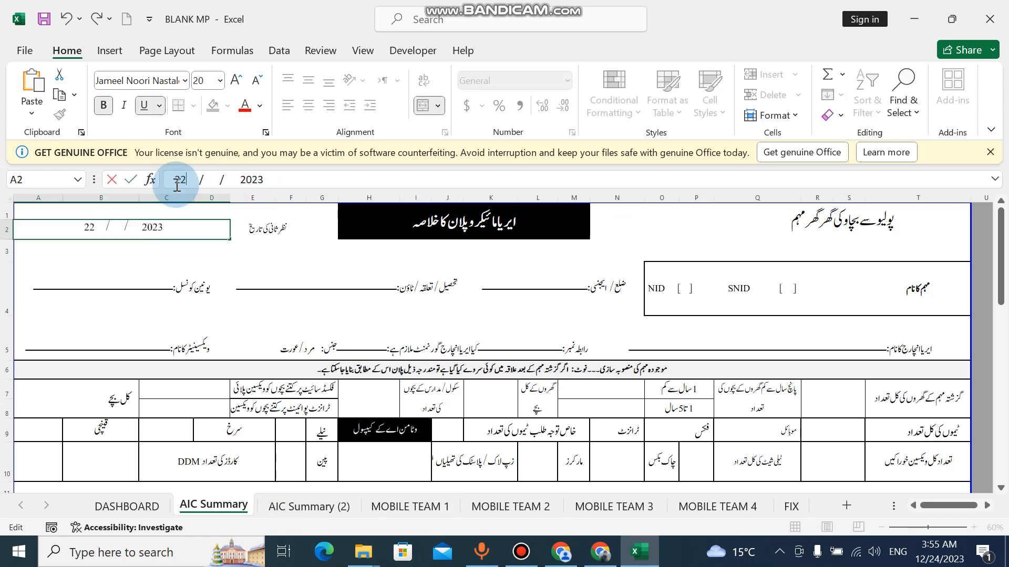
pyautogui.click(213, 180)
pyautogui.write('4')
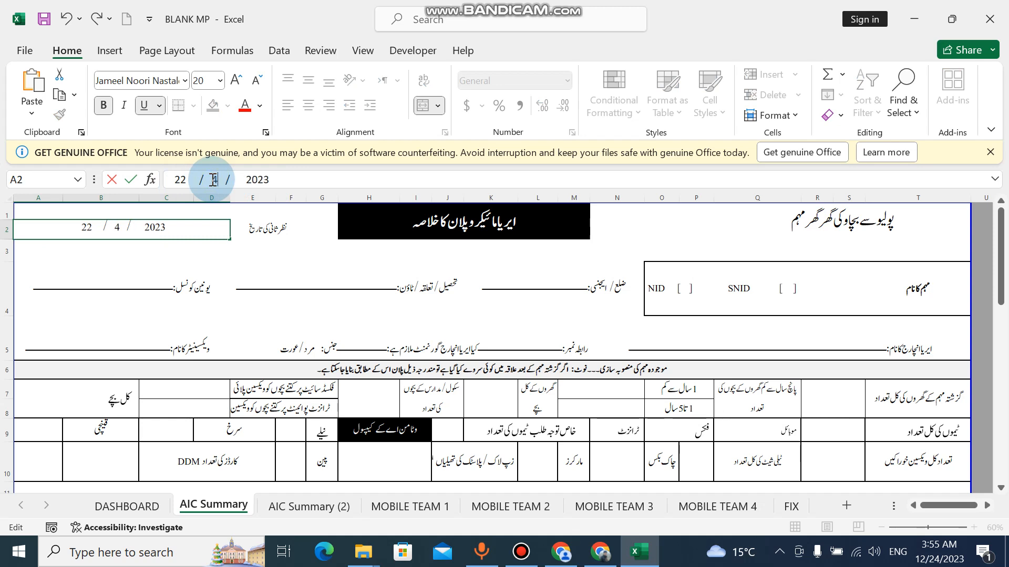
pyautogui.press('Return')
pyautogui.press('Up')
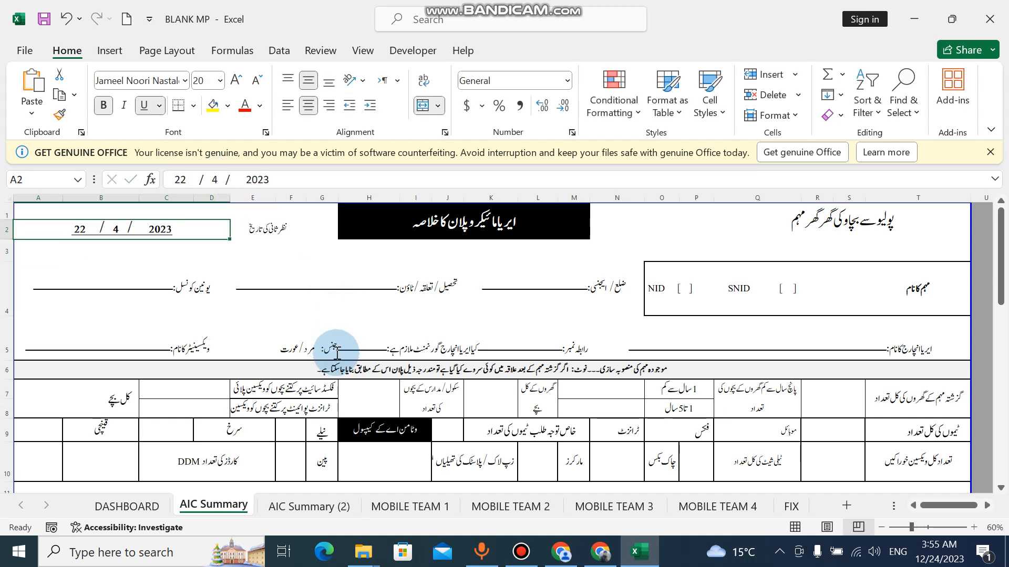
pyautogui.click(428, 507)
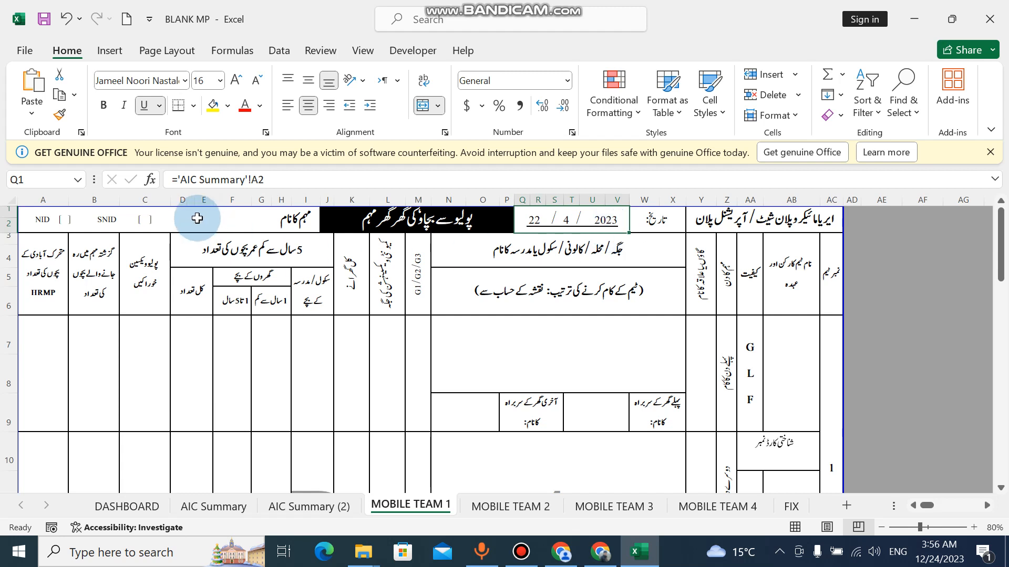
# Replace the NID/SNID text in cell A1 of MOBILE TEAM 1 with the link formula ='AIC Summary'!O4
pyautogui.click(113, 225)
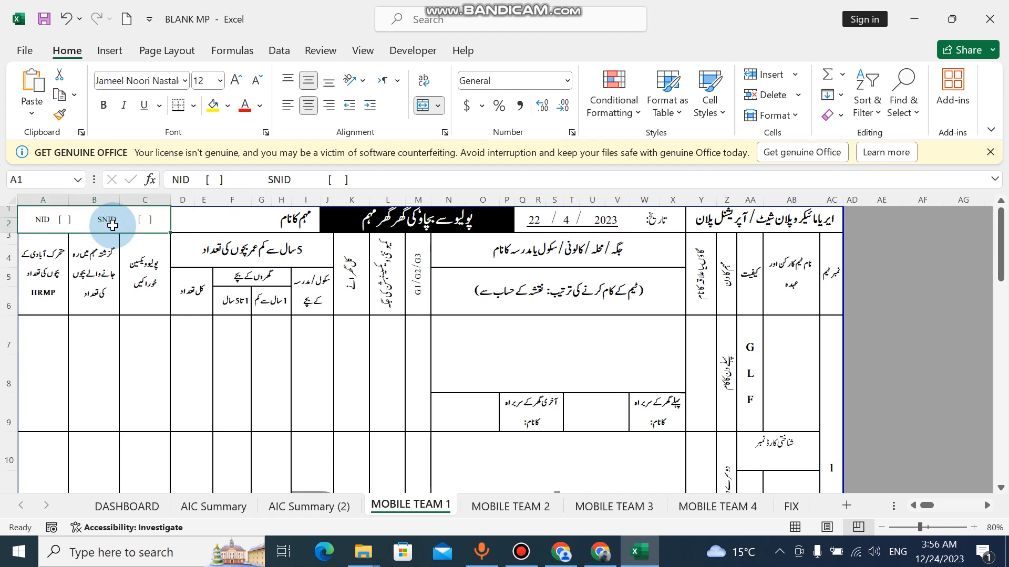
pyautogui.click(240, 219)
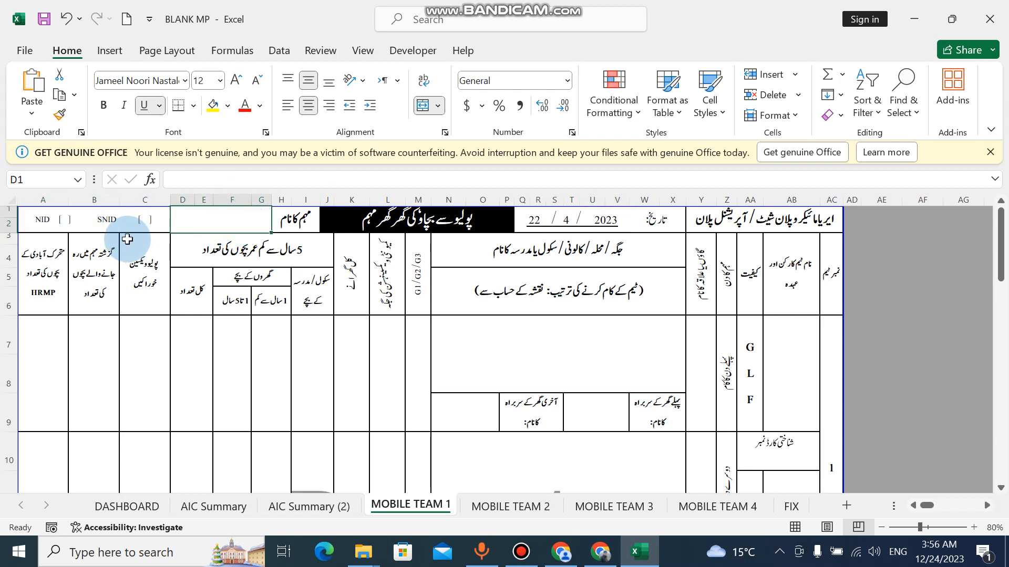
pyautogui.click(120, 219)
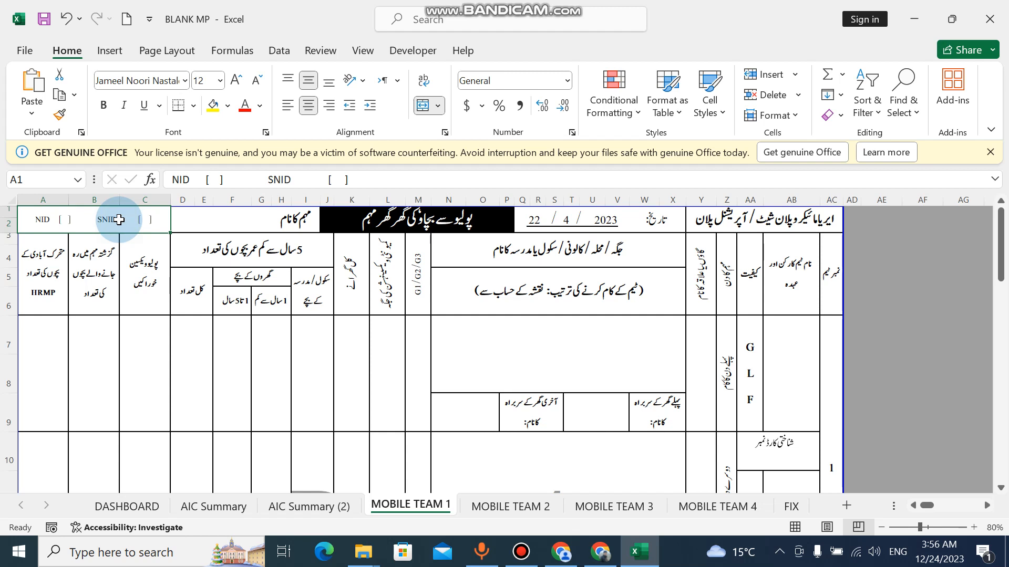
pyautogui.press('Delete')
pyautogui.write('=')
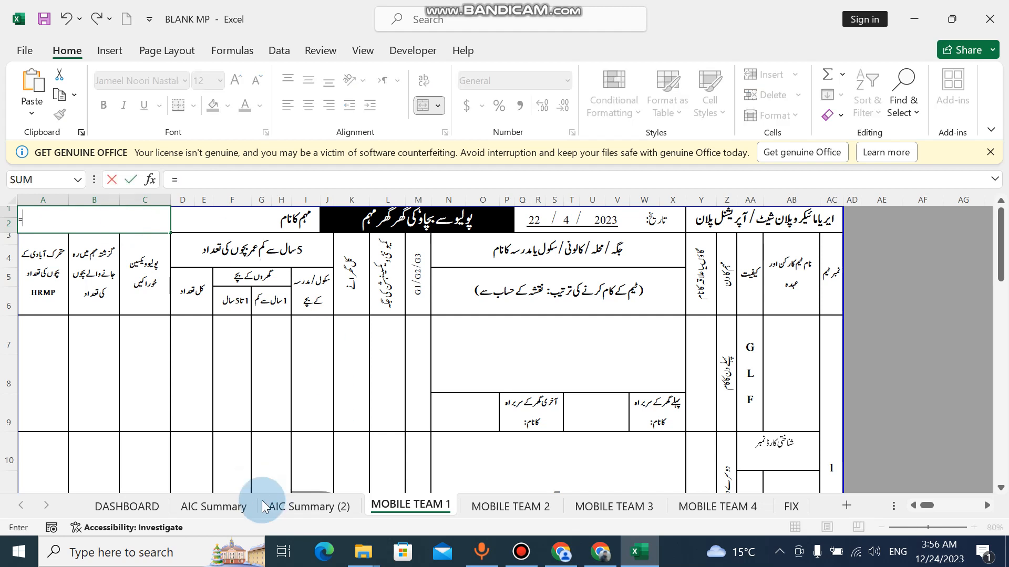
pyautogui.click(233, 507)
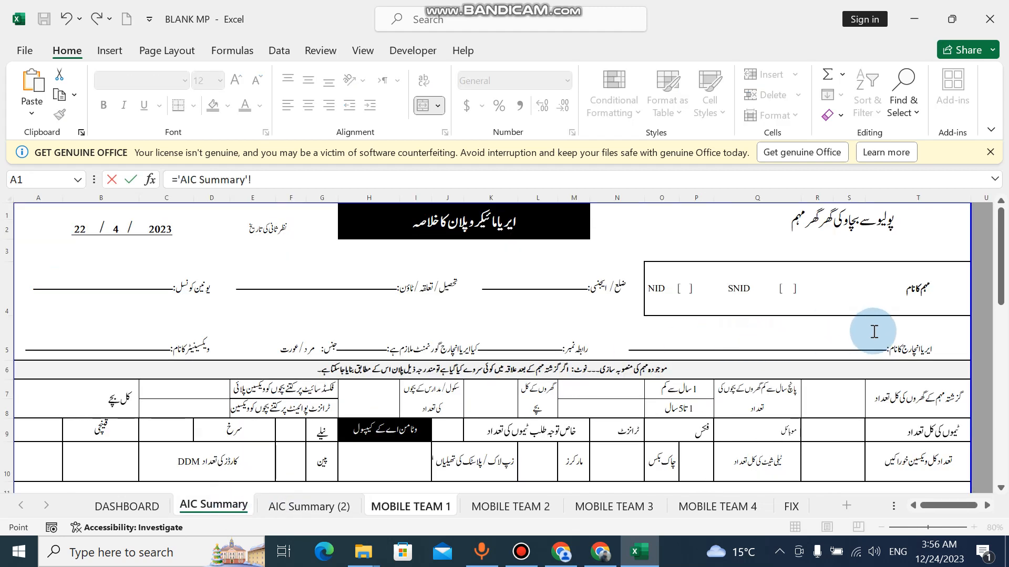
pyautogui.click(741, 292)
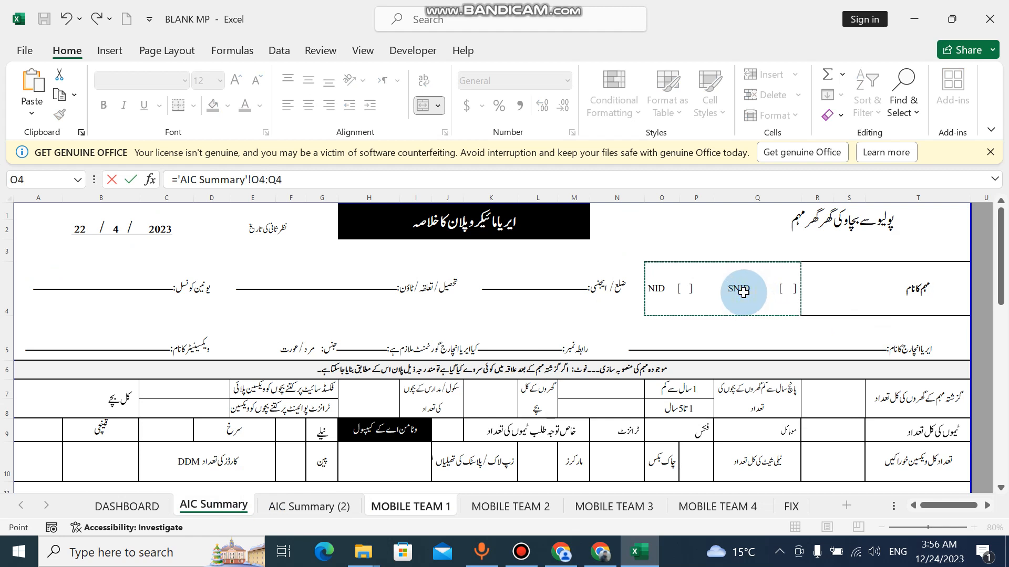
pyautogui.click(310, 181)
pyautogui.press('BackSpace')
pyautogui.press('BackSpace')
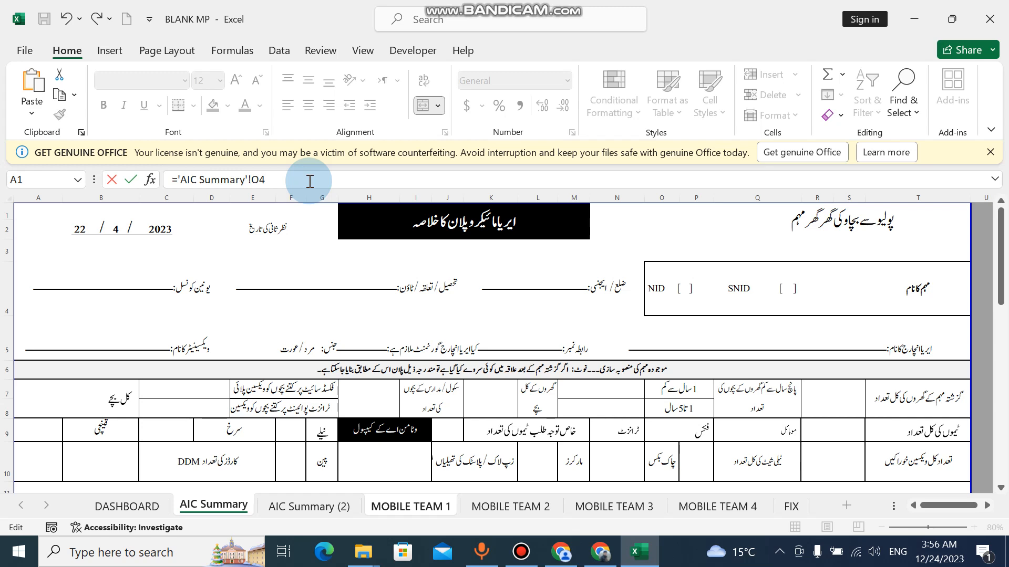
pyautogui.press('Return')
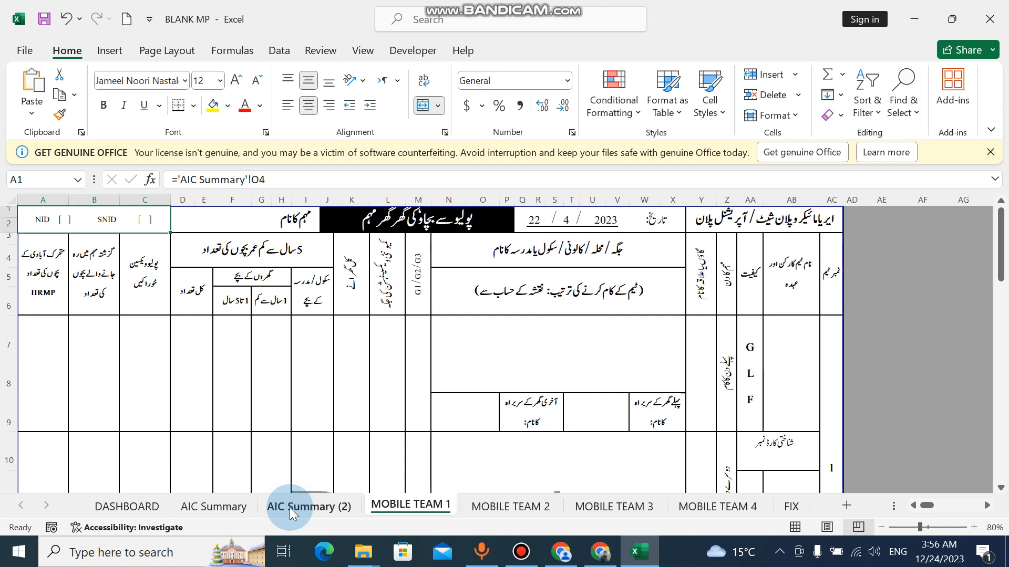
# Draw an oval over the G/L/F letters in column AA of team 1's first block and shrink it to about 0.33" by 0.31"
pyautogui.moveTo(532, 7)
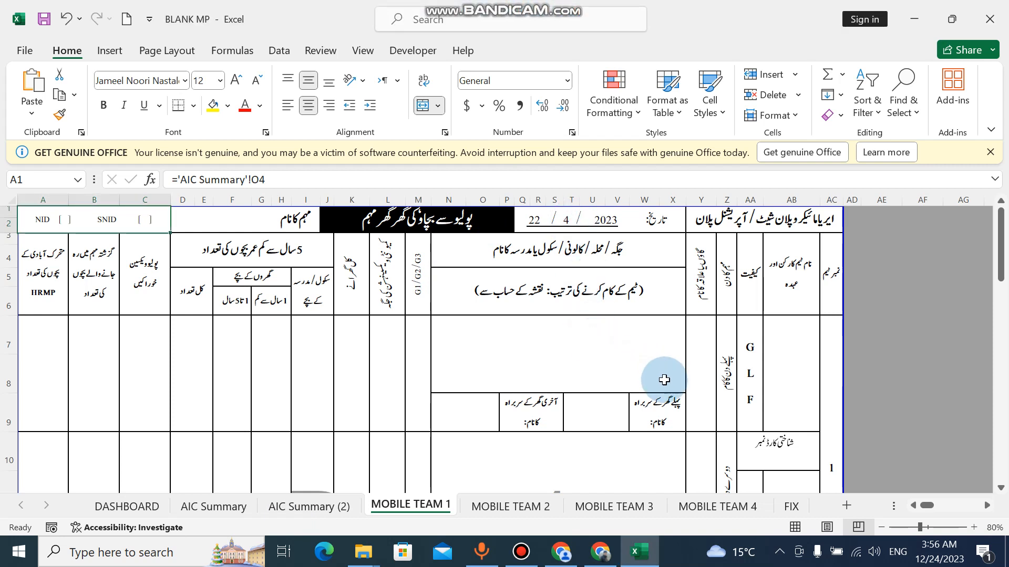
pyautogui.click(639, 368)
pyautogui.moveTo(1002, 279)
pyautogui.mouseDown()
pyautogui.moveTo(1004, 302)
pyautogui.moveTo(1003, 283)
pyautogui.mouseUp()
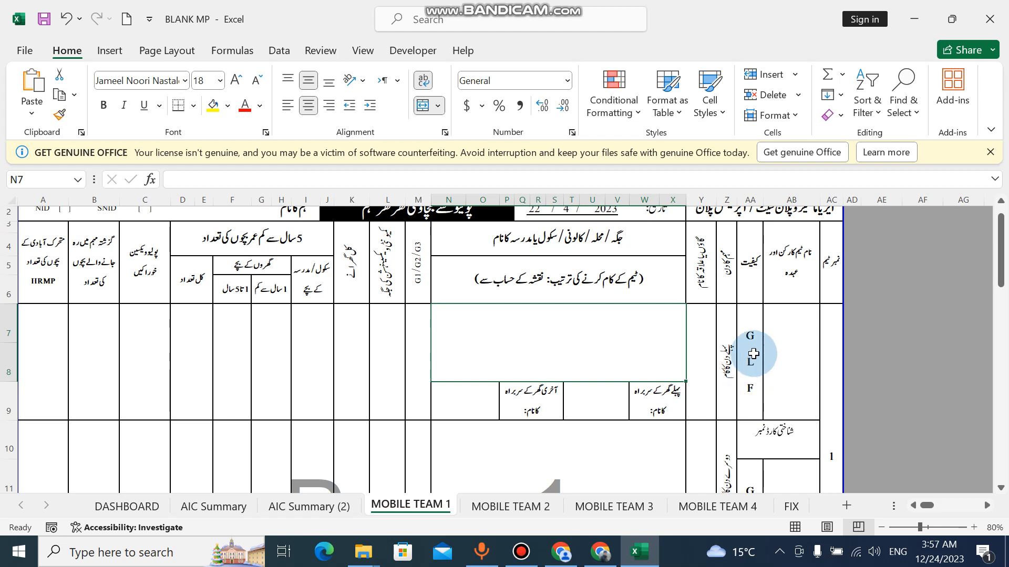
pyautogui.click(111, 48)
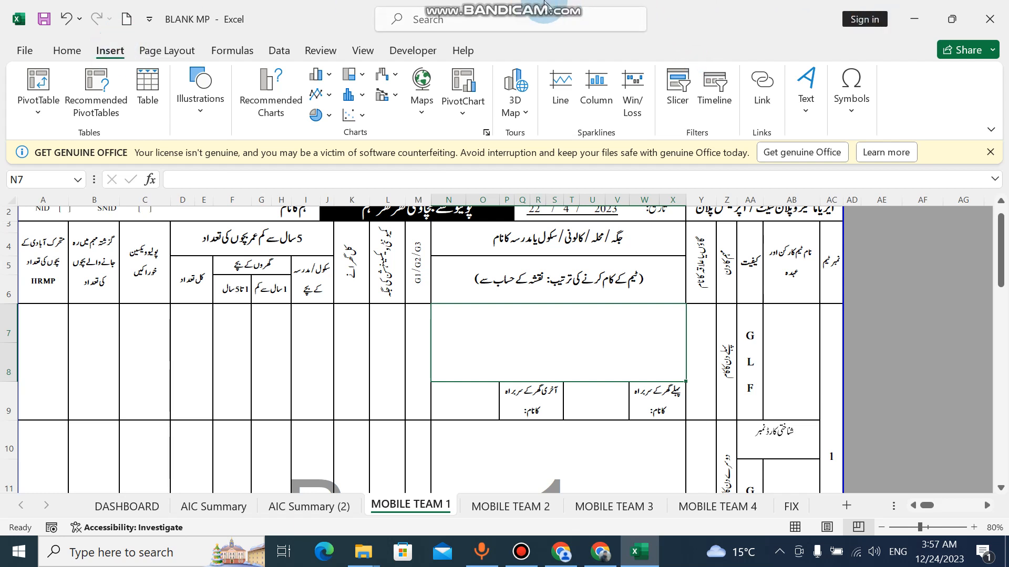
pyautogui.moveTo(582, 14)
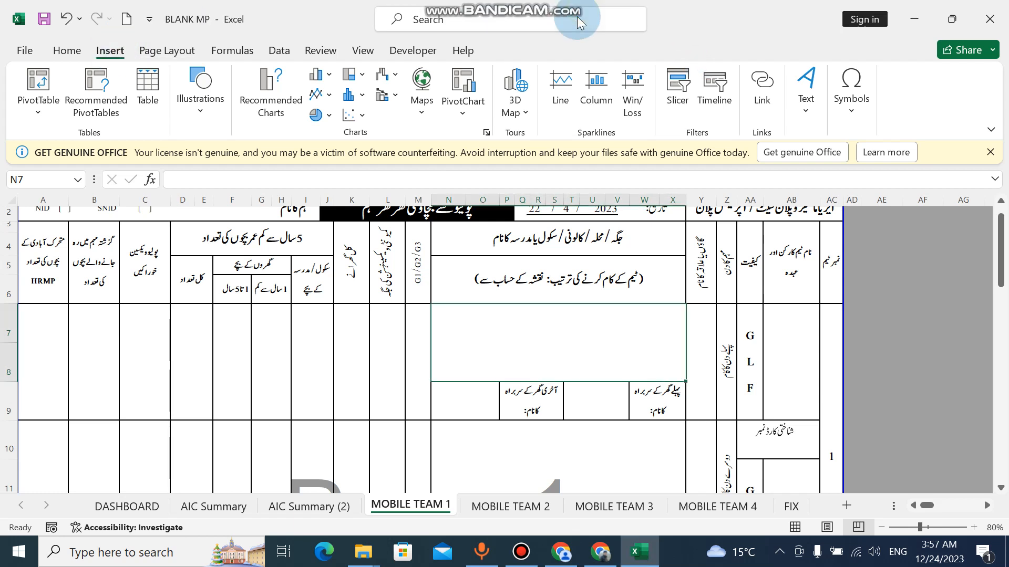
pyautogui.click(197, 124)
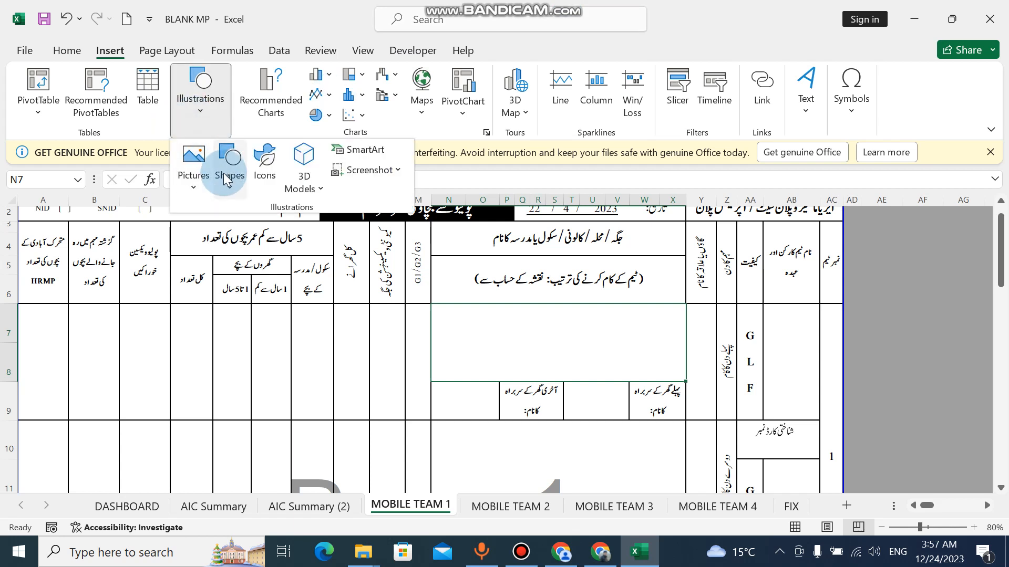
pyautogui.click(230, 190)
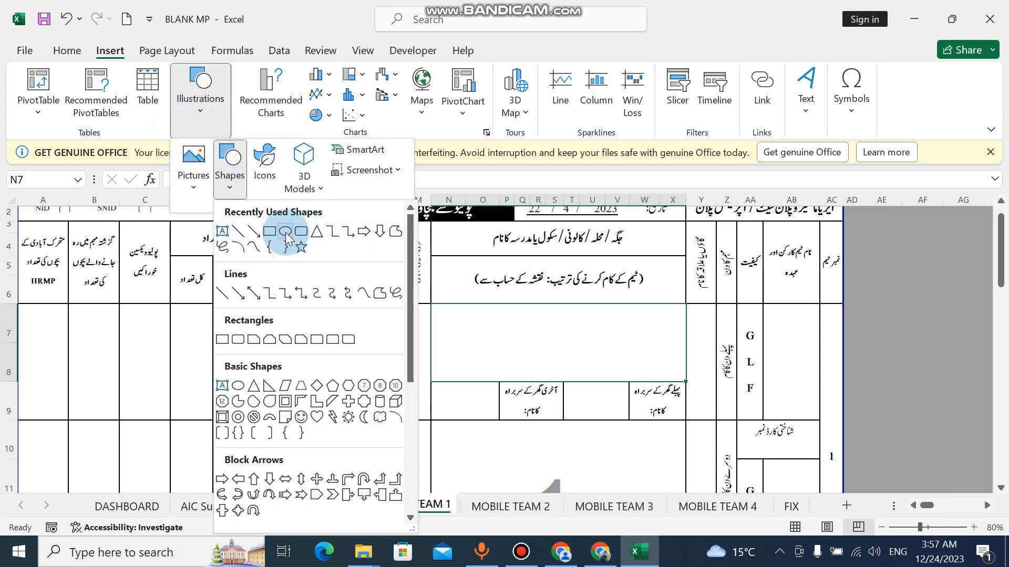
pyautogui.click(285, 232)
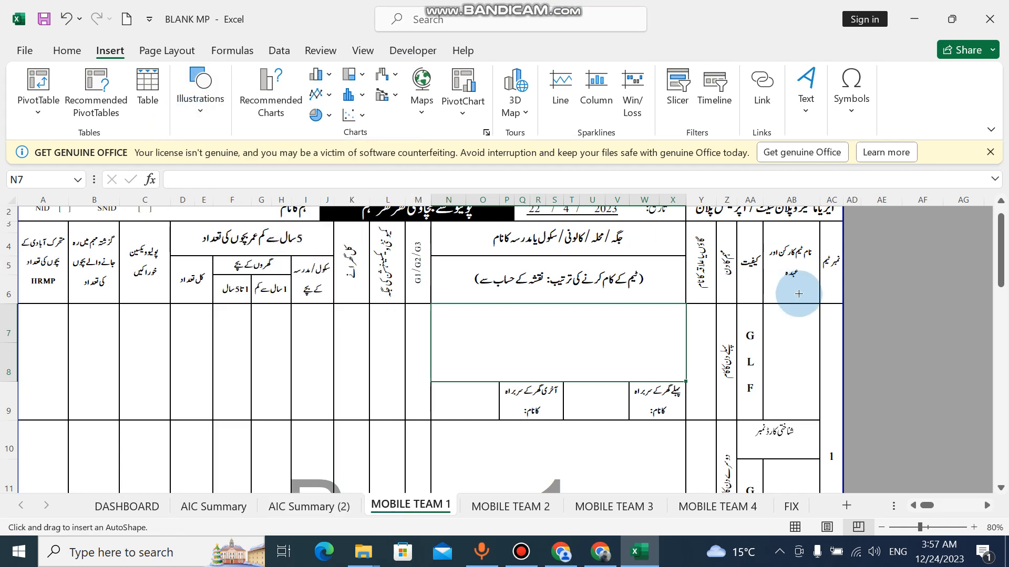
pyautogui.click(741, 331)
pyautogui.moveTo(741, 331); pyautogui.dragTo(748, 357)
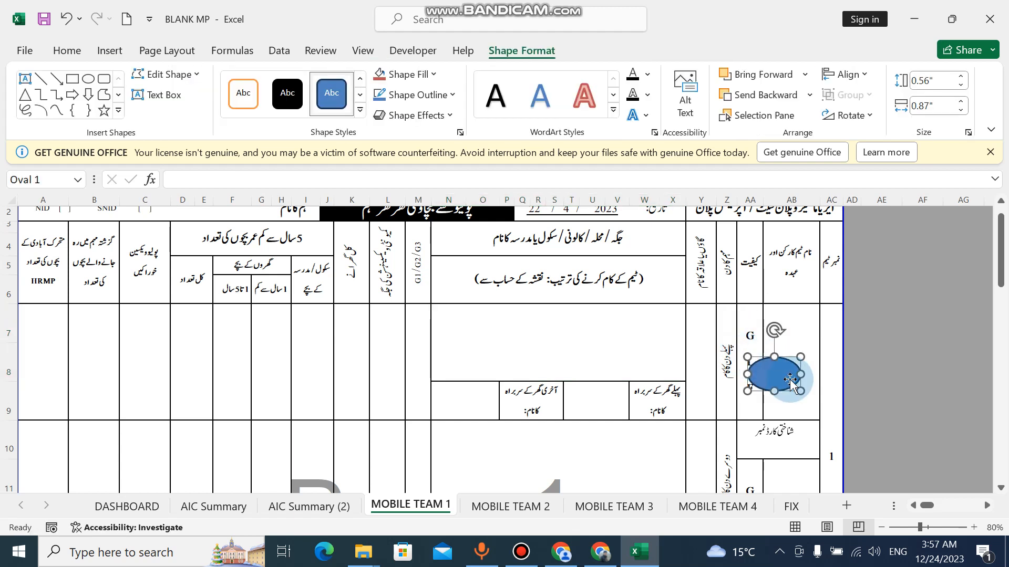
pyautogui.moveTo(803, 389); pyautogui.dragTo(761, 375)
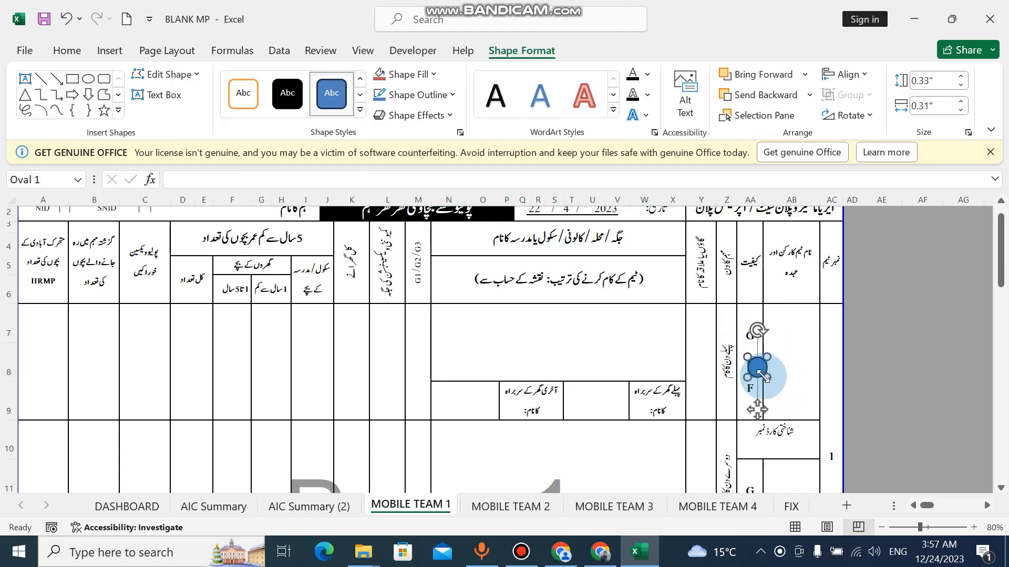
# Remove the oval's fill and fit it around the letter G at about 0.21" high by 0.24" wide
pyautogui.click(430, 77)
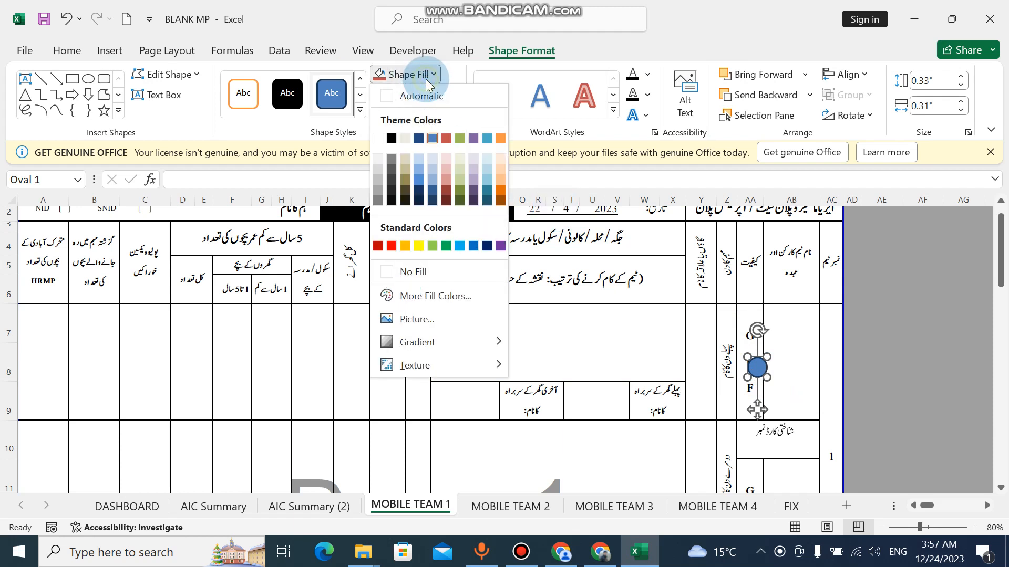
pyautogui.click(413, 272)
pyautogui.moveTo(768, 378); pyautogui.dragTo(750, 335)
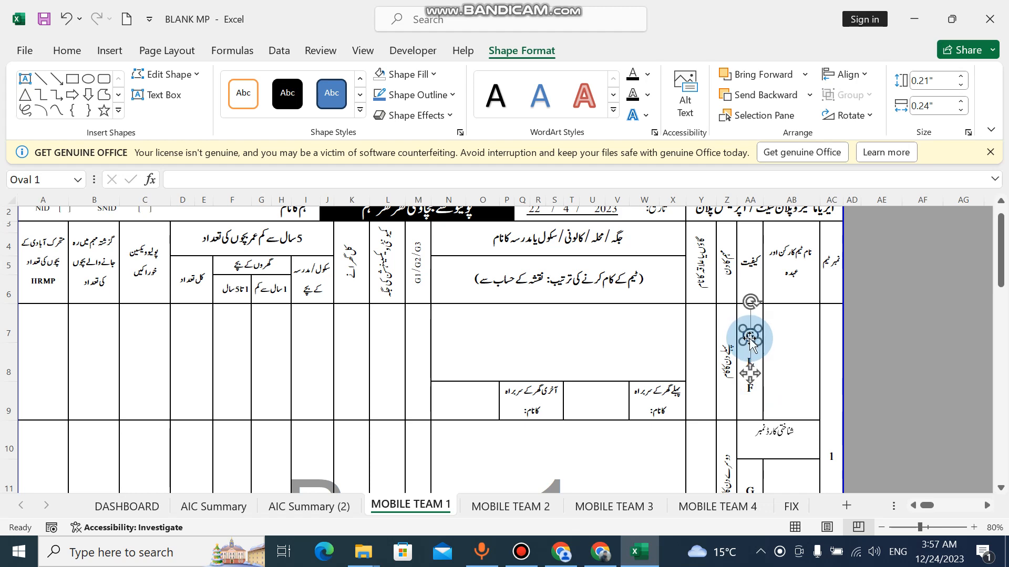
pyautogui.click(797, 367)
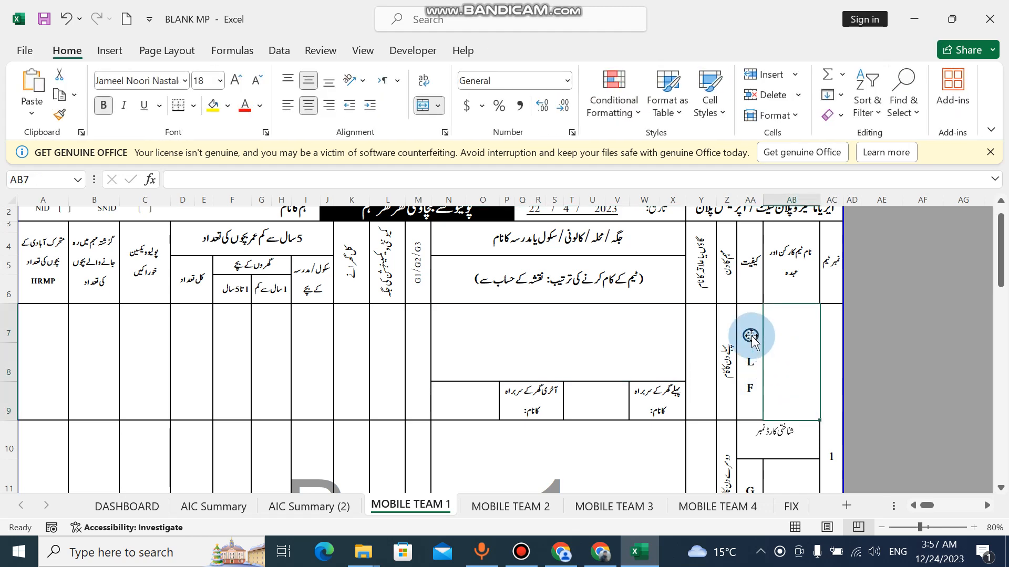
# Duplicate the oval around G and position the copy around the letter L below it
pyautogui.click(751, 337)
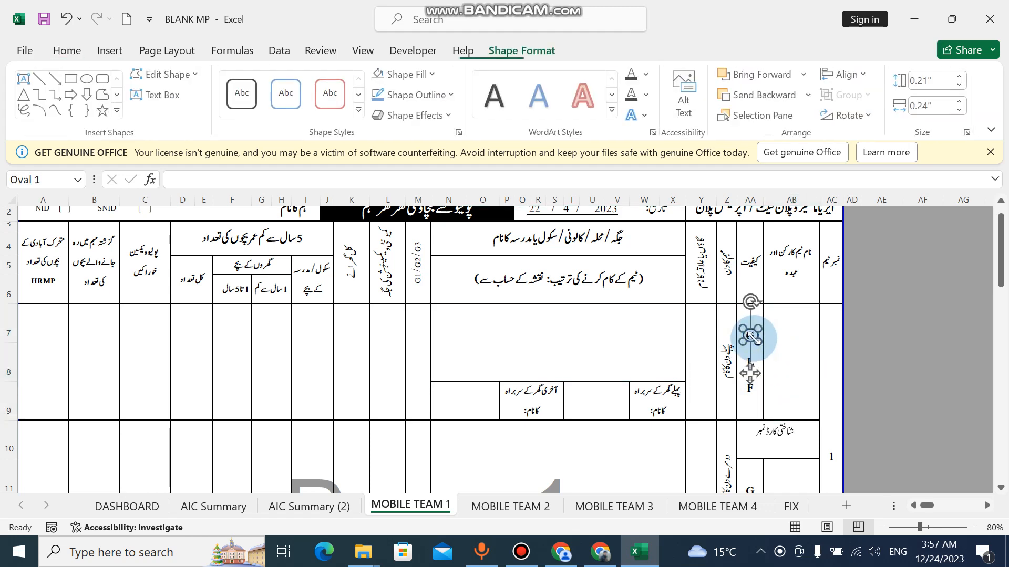
pyautogui.click(787, 358)
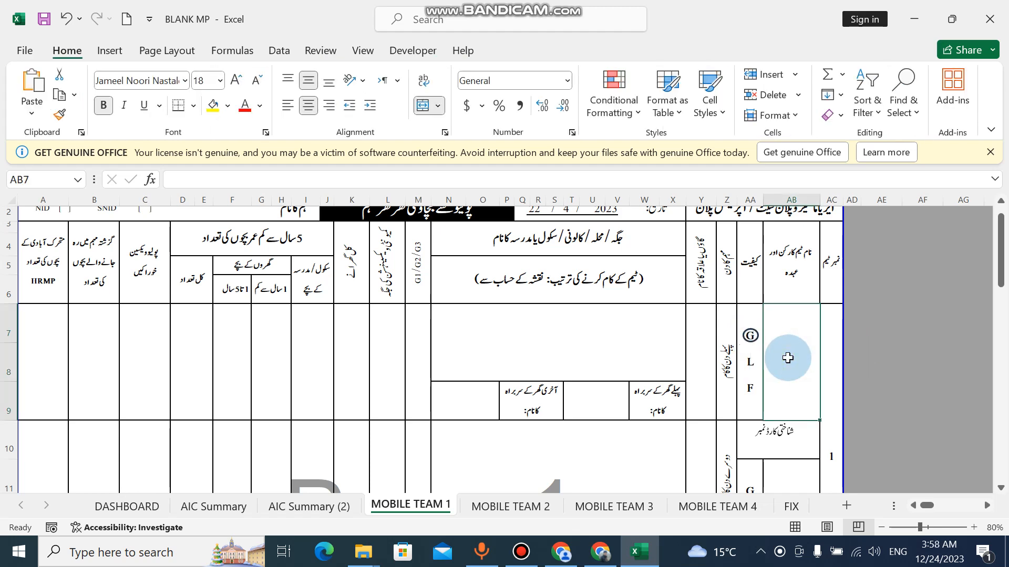
pyautogui.hotkey('ctrl', 'v')
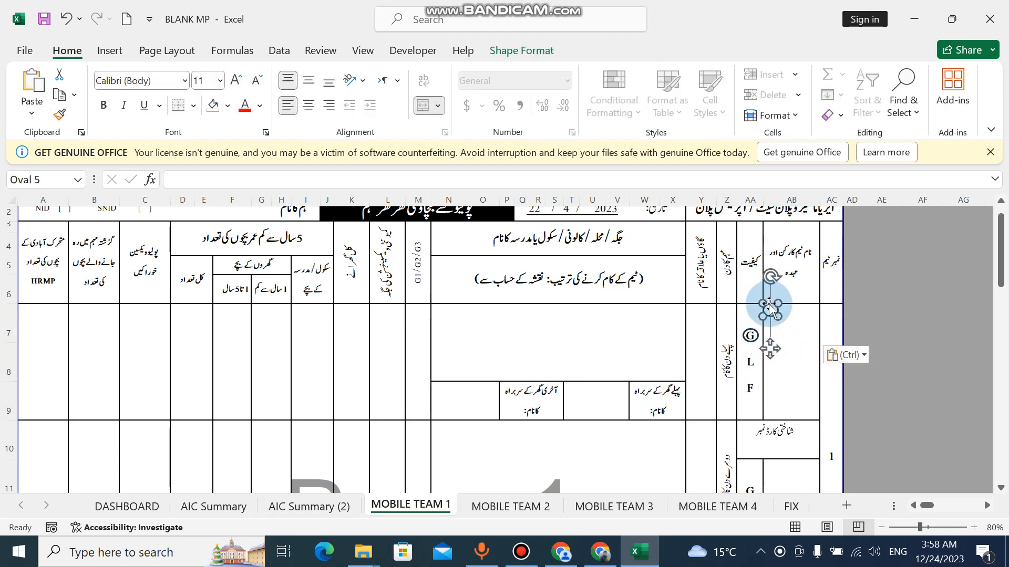
pyautogui.moveTo(770, 307); pyautogui.dragTo(748, 355)
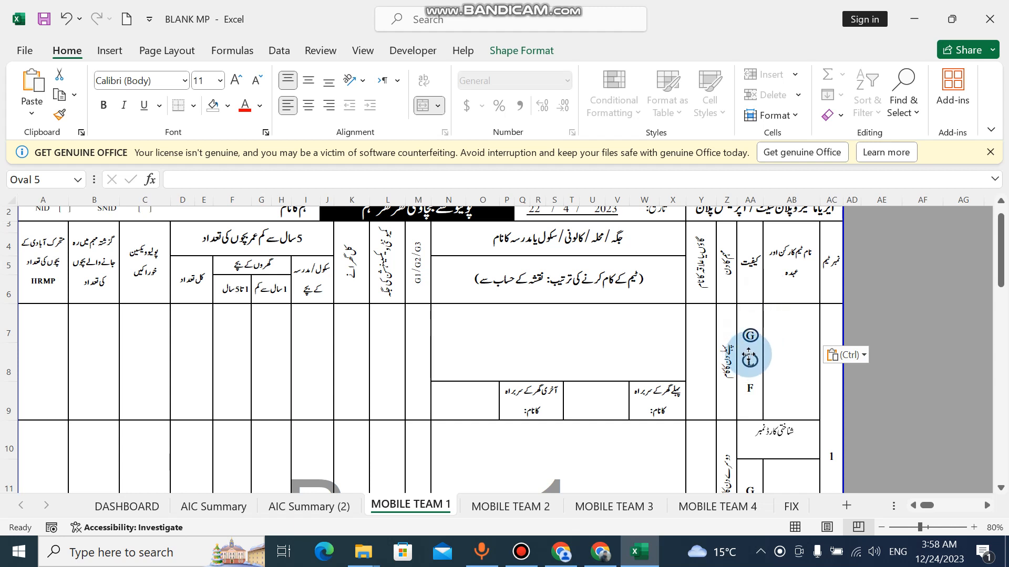
pyautogui.moveTo(748, 359); pyautogui.dragTo(750, 361)
pyautogui.click(789, 377)
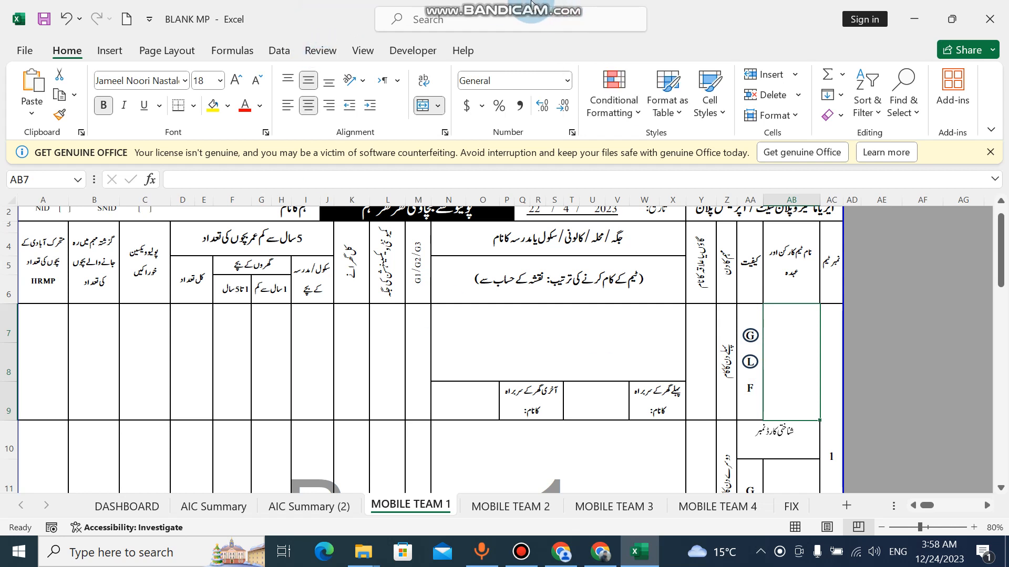
pyautogui.moveTo(531, 5)
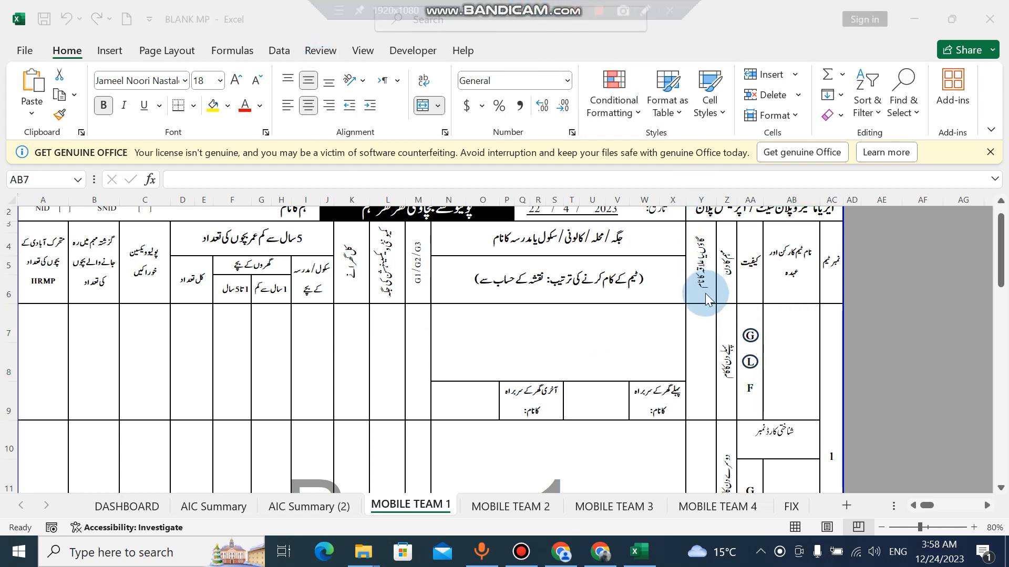
pyautogui.click(580, 362)
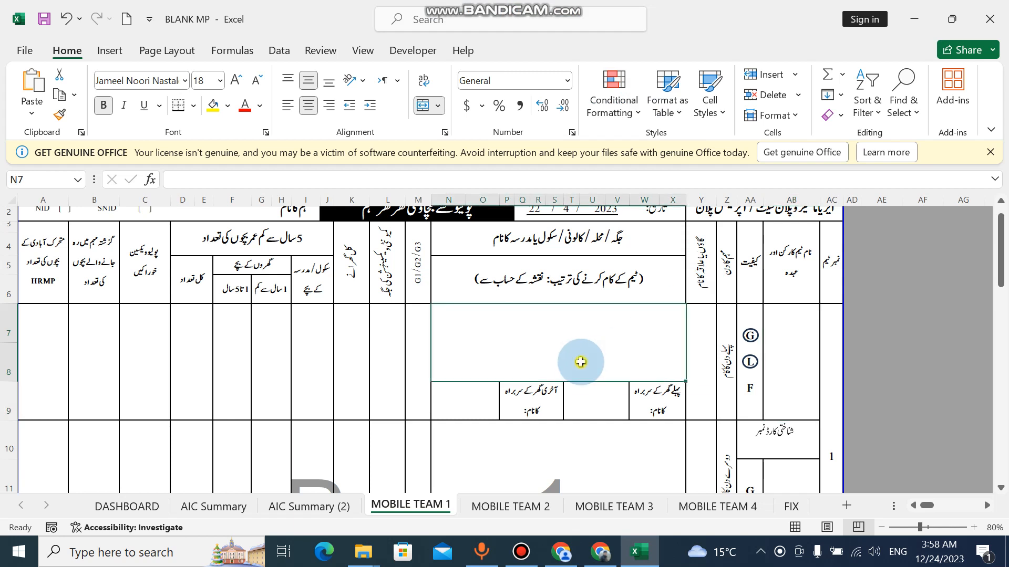
pyautogui.click(710, 366)
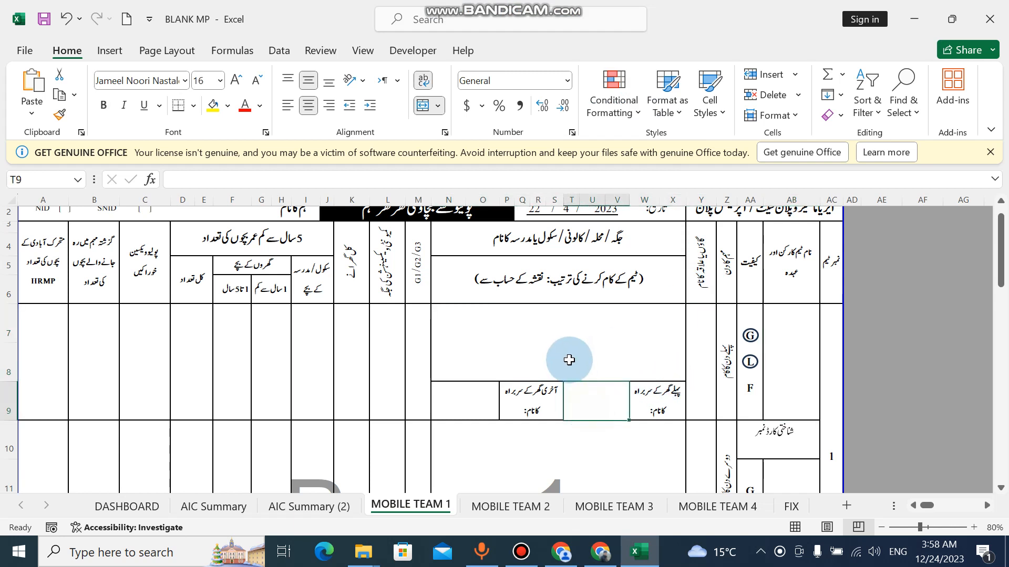
# Review the blank first-day entry cells of team 1 and the supplies and notes rows at the end of the MOBILE TEAM 1 sheet
pyautogui.click(571, 360)
pyautogui.click(440, 415)
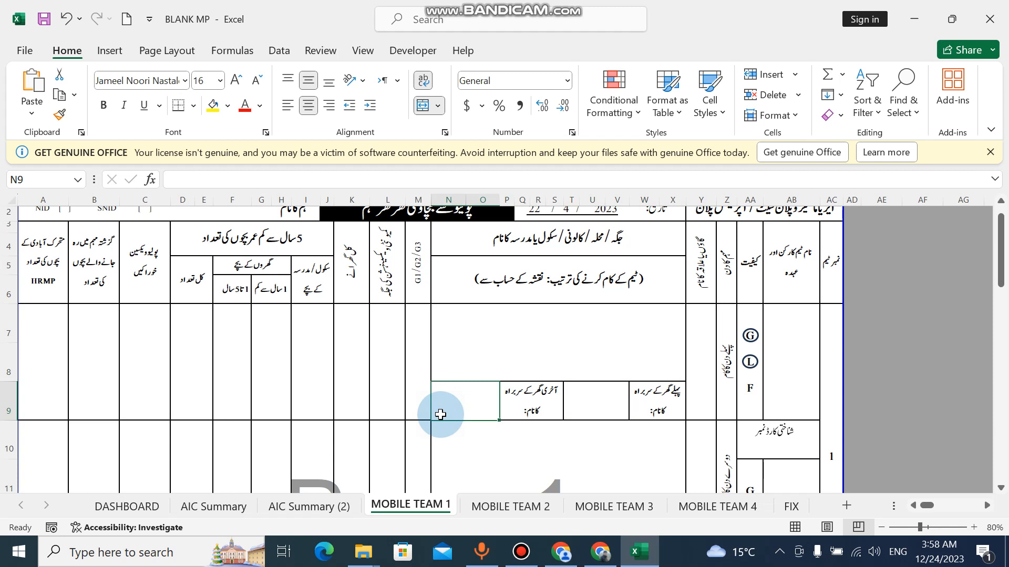
pyautogui.click(418, 381)
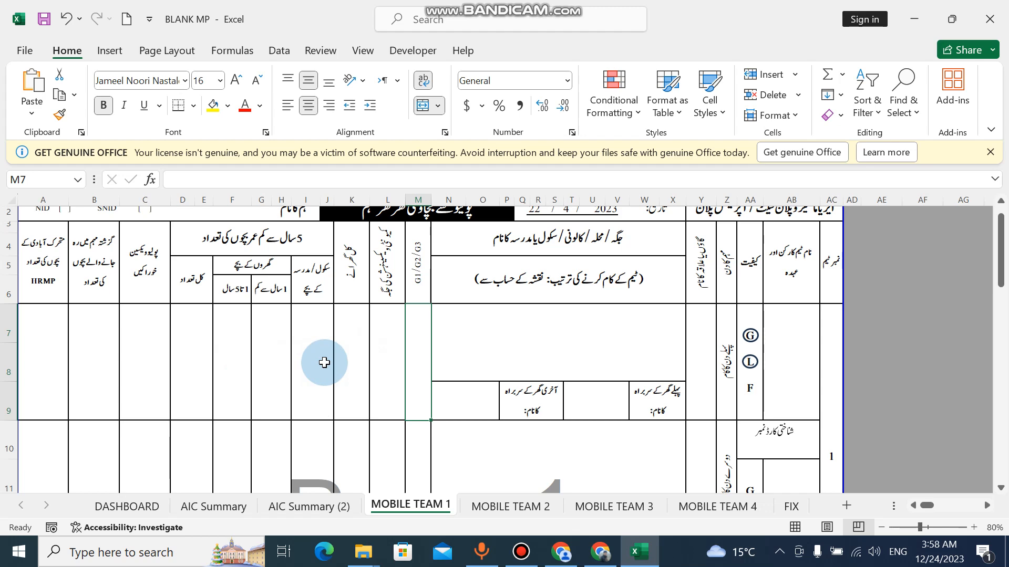
pyautogui.click(189, 363)
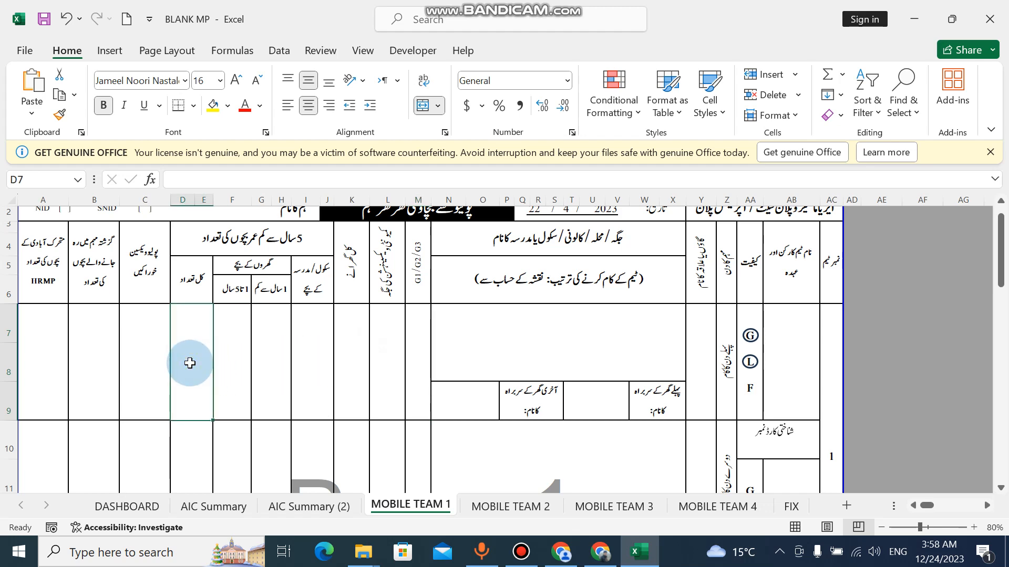
pyautogui.moveTo(1003, 265); pyautogui.dragTo(1004, 334)
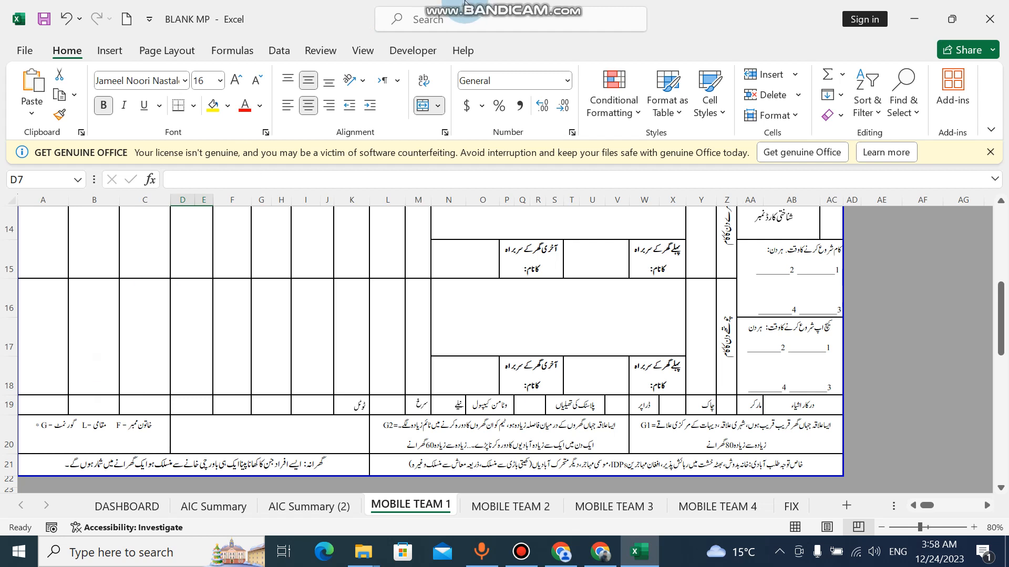
pyautogui.moveTo(464, 4)
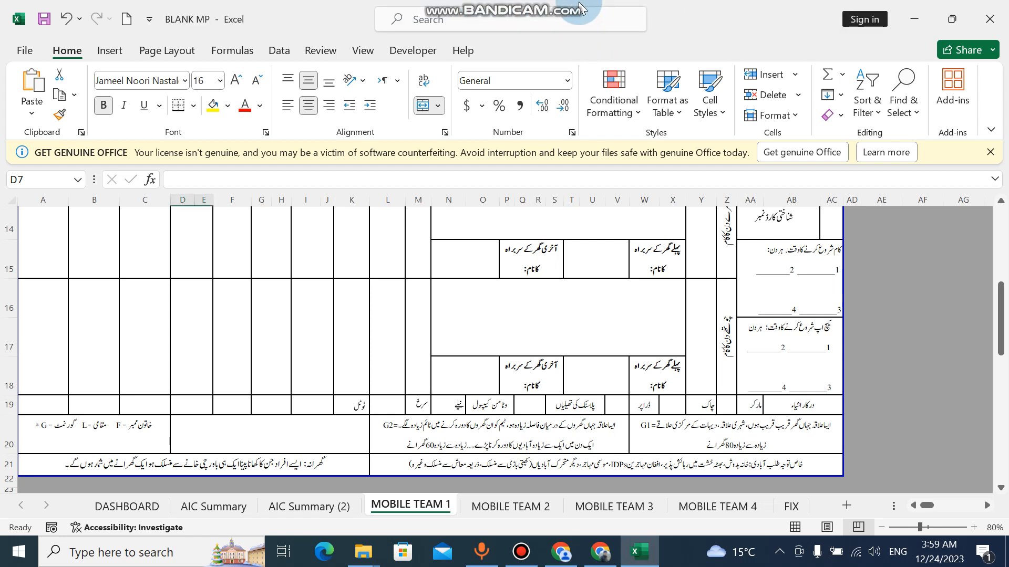
pyautogui.moveTo(565, 2)
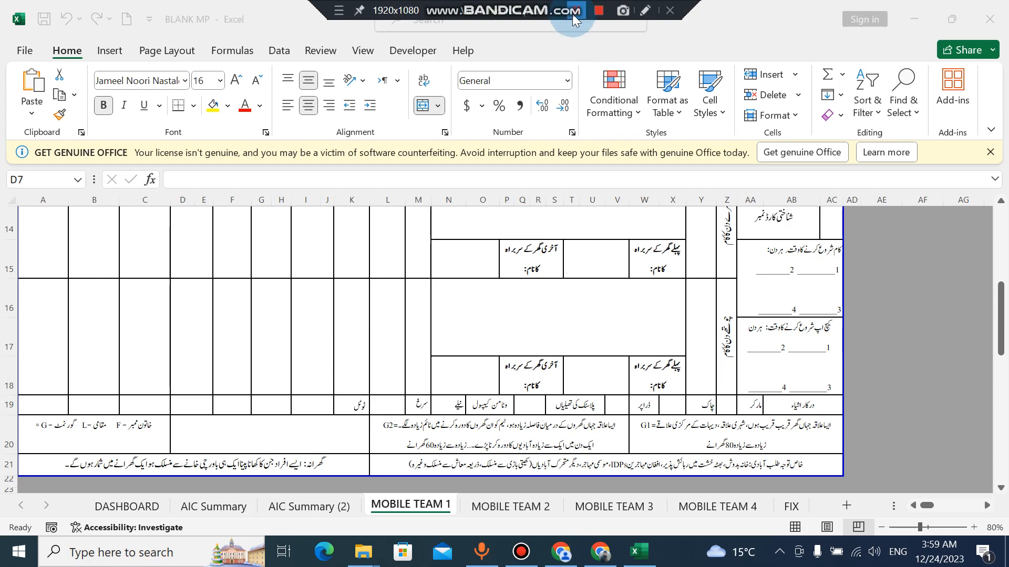